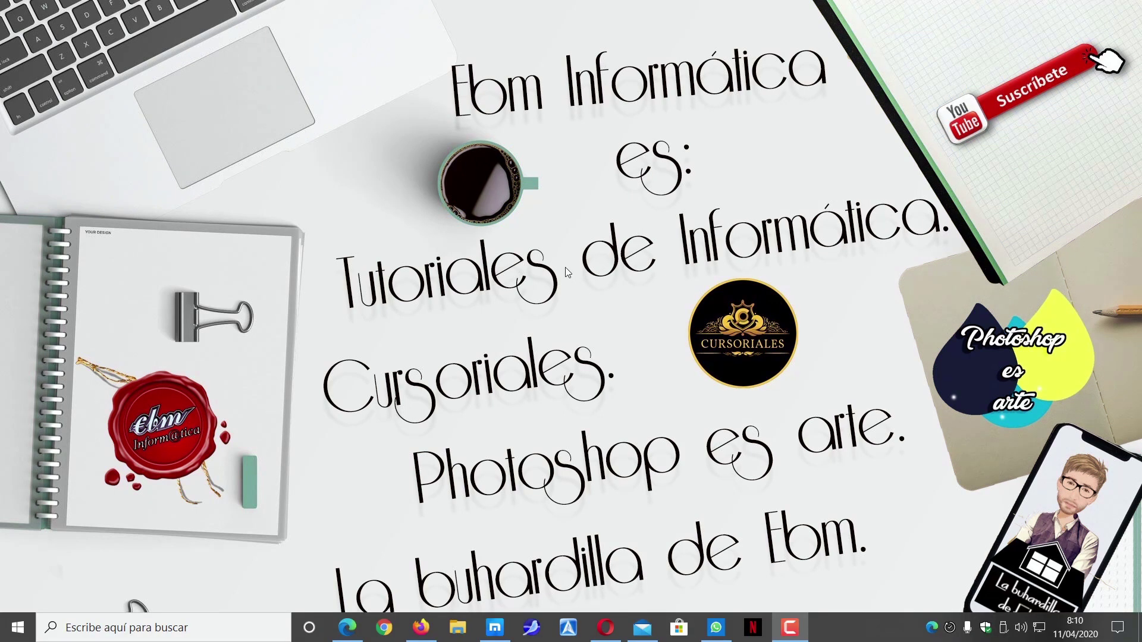
- Bring up the Maxthon browser with the Photopea tab from the taskbar
left_click(496, 628)
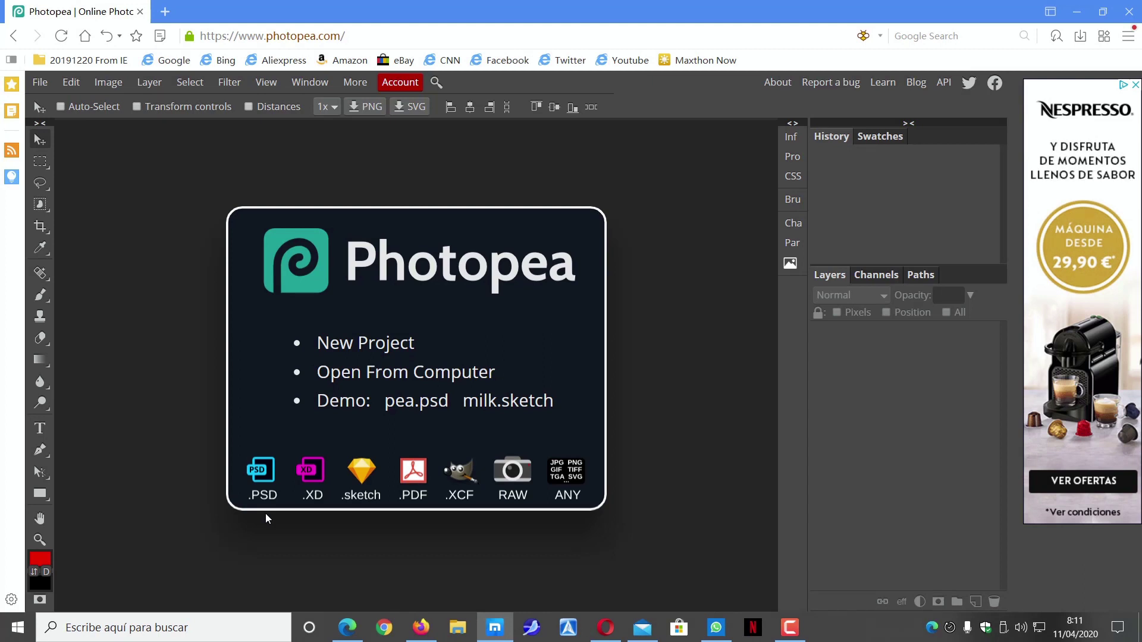
- Open 00 EBM INFORMATICA EN YOUTUBE.jpg from the Imágenes folder via File > Open
left_click(40, 83)
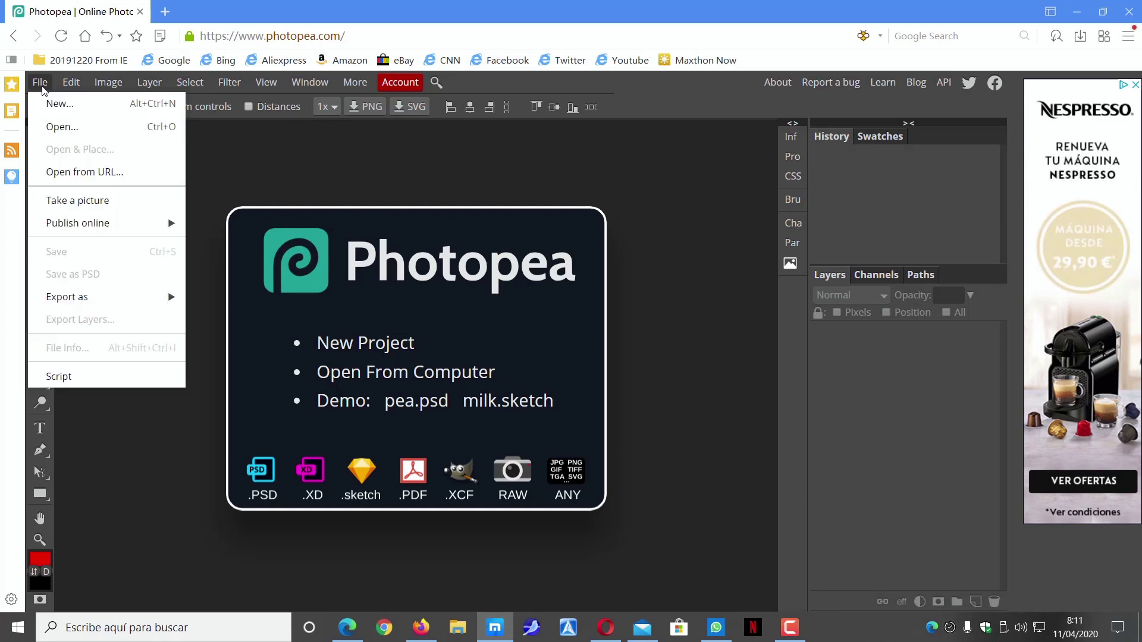
left_click(60, 127)
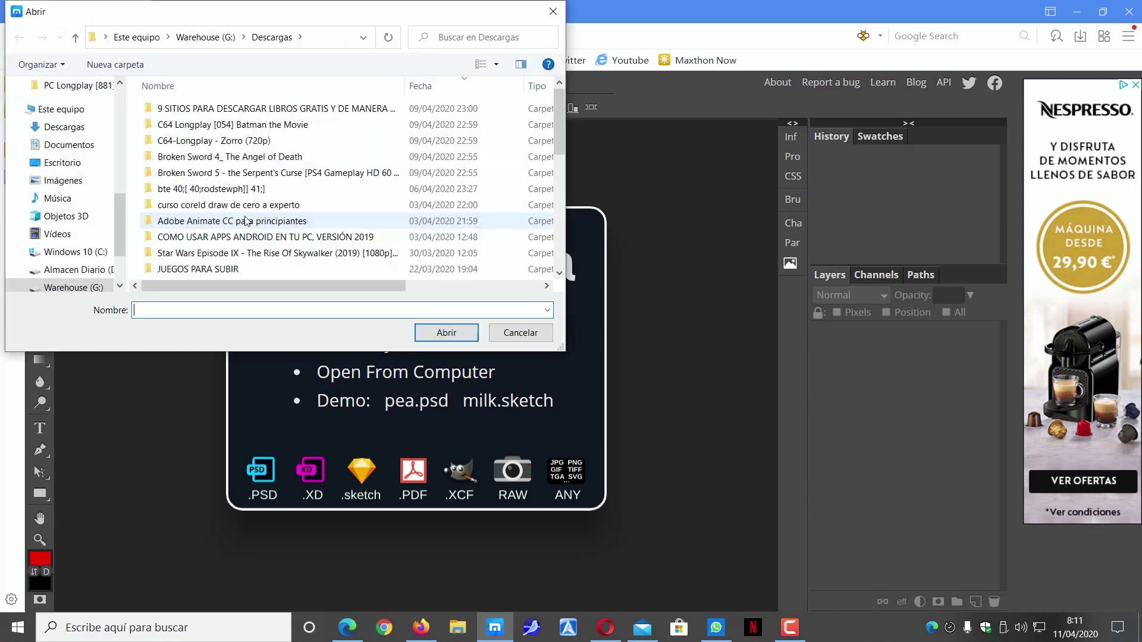
left_click_drag(122, 222, 122, 141)
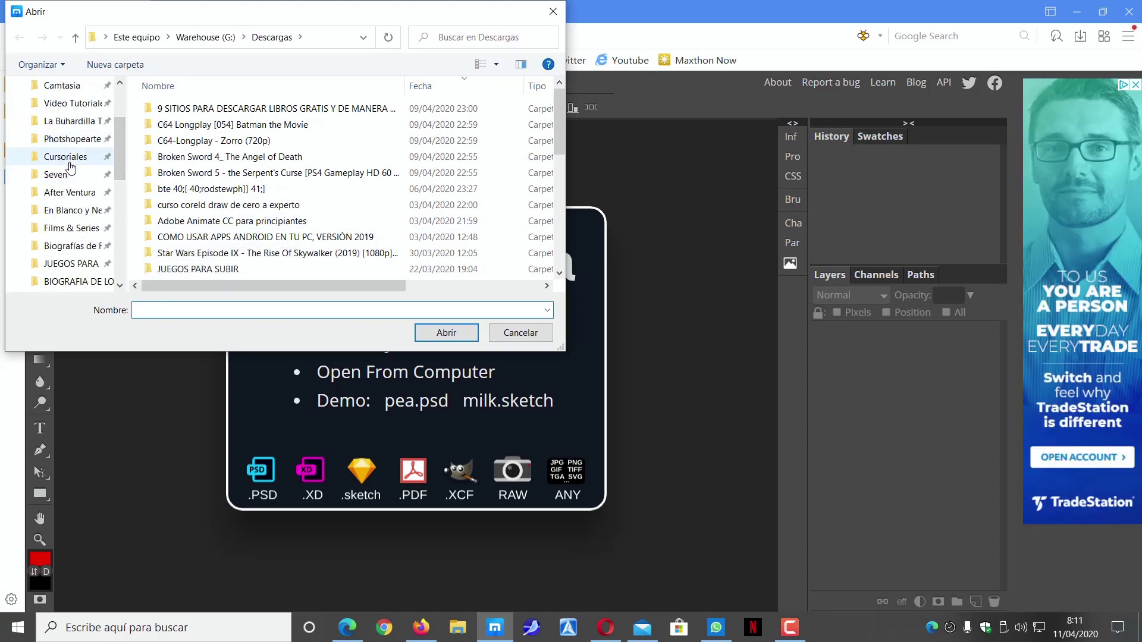
scroll(70, 168, "up", 1)
left_click(63, 121)
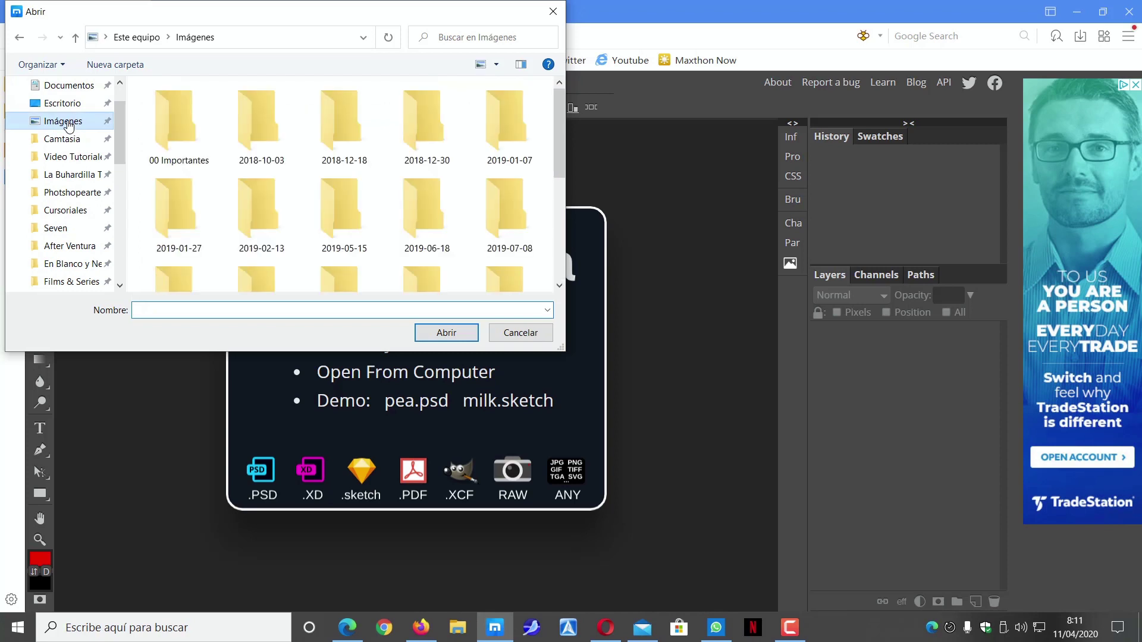
scroll(188, 187, "down", 10)
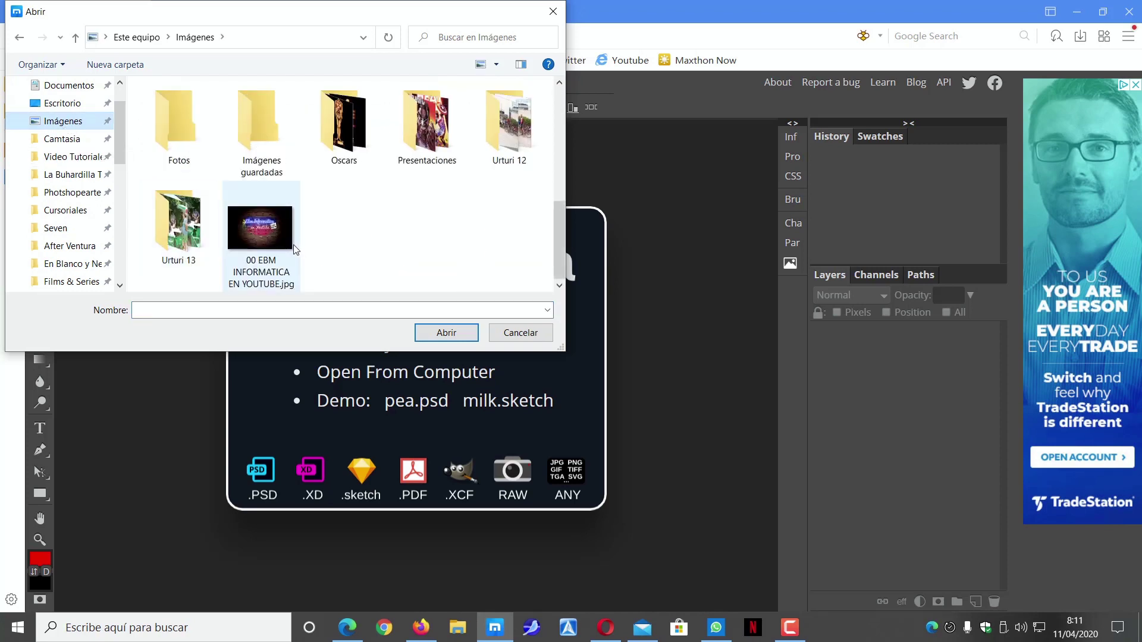
double_click(270, 232)
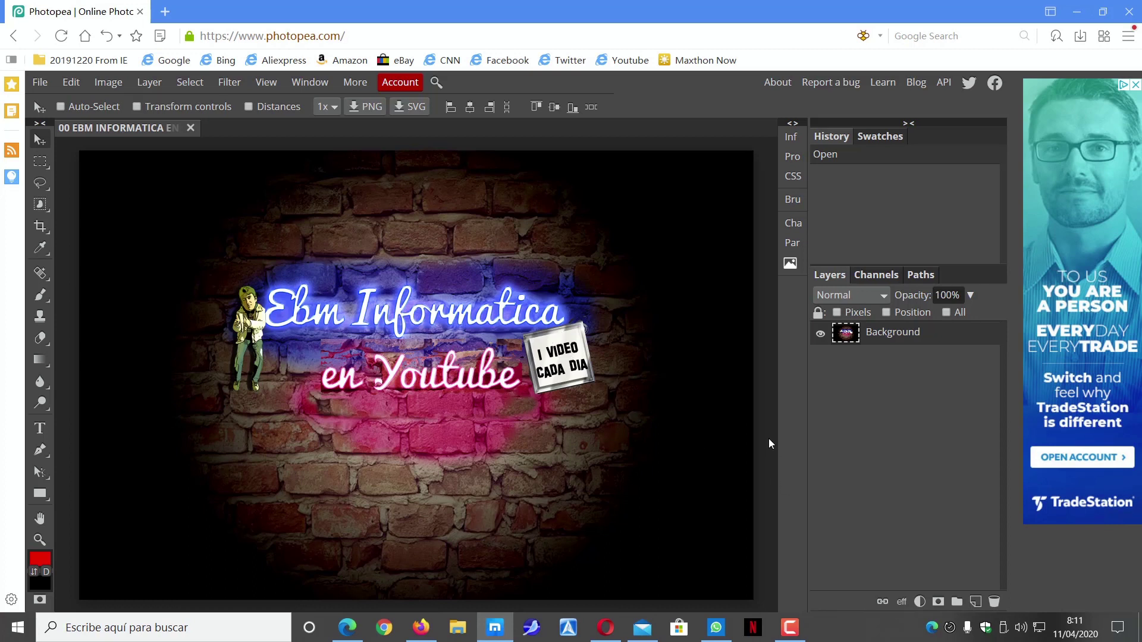
- Add a new empty layer and switch to the Paint Bucket tool
left_click(977, 603)
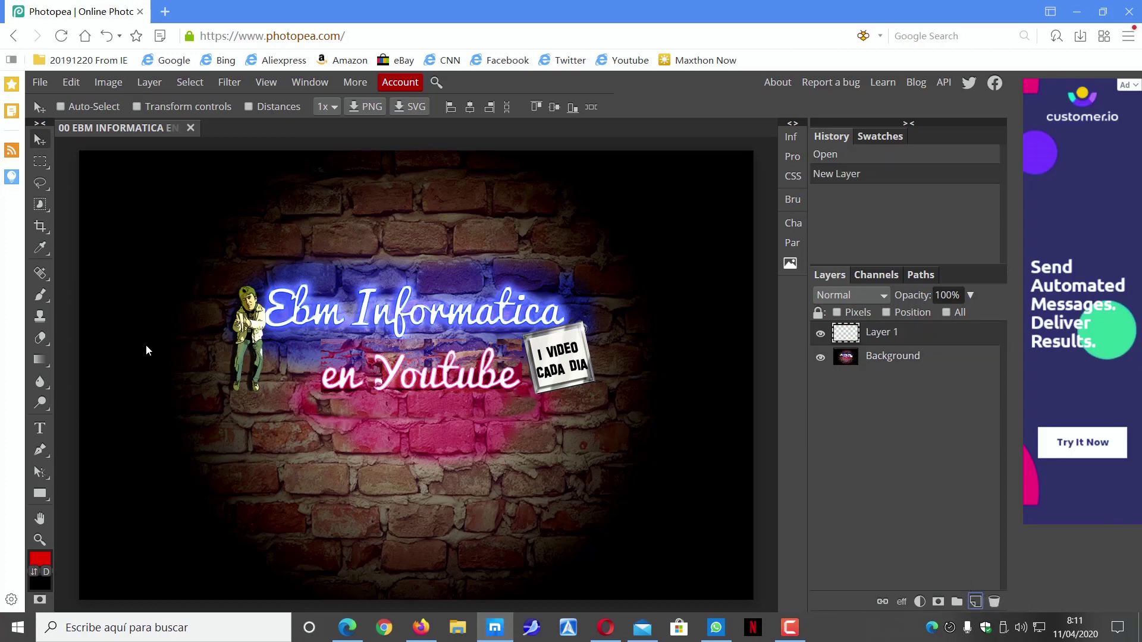
right_click(41, 358)
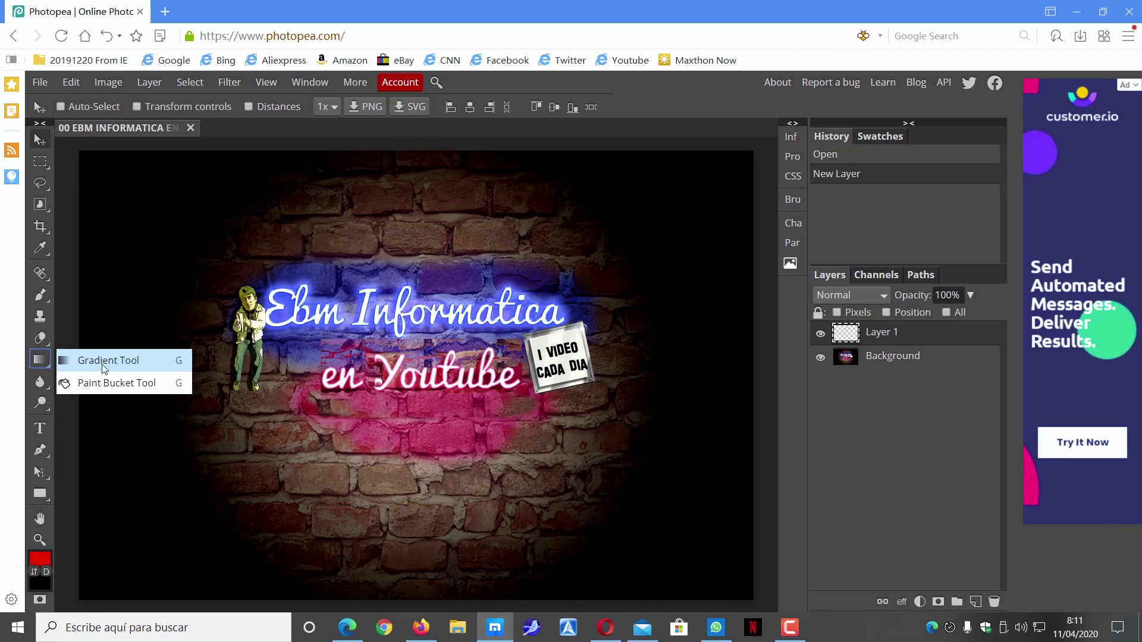
left_click(105, 384)
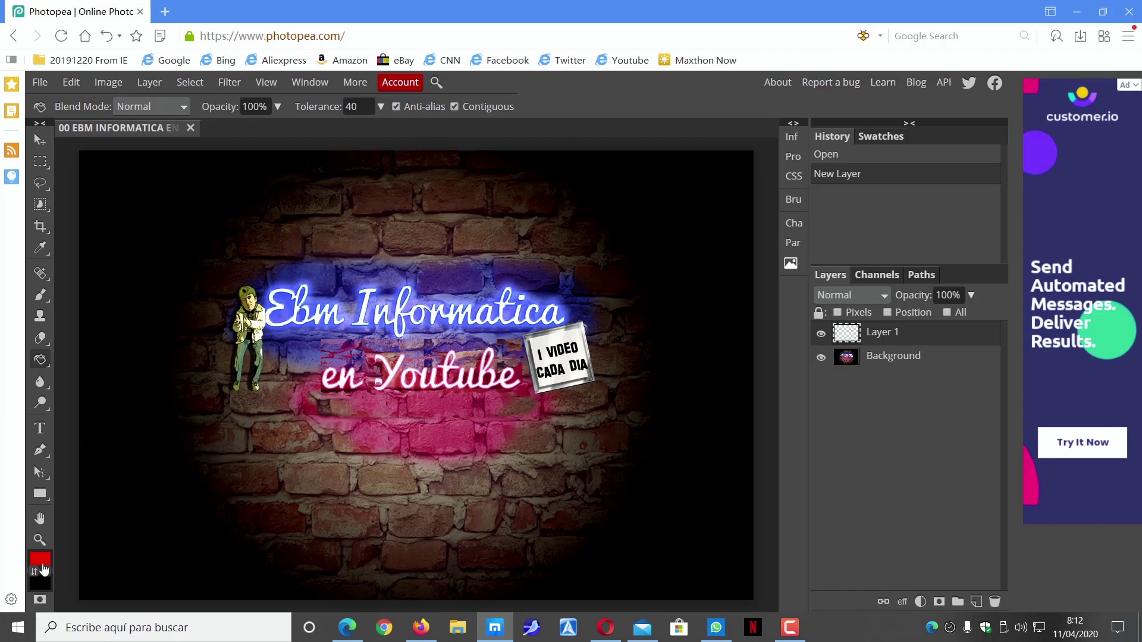
- Set foreground black and background near-white, then fill Layer 1 solid black
left_click(42, 561)
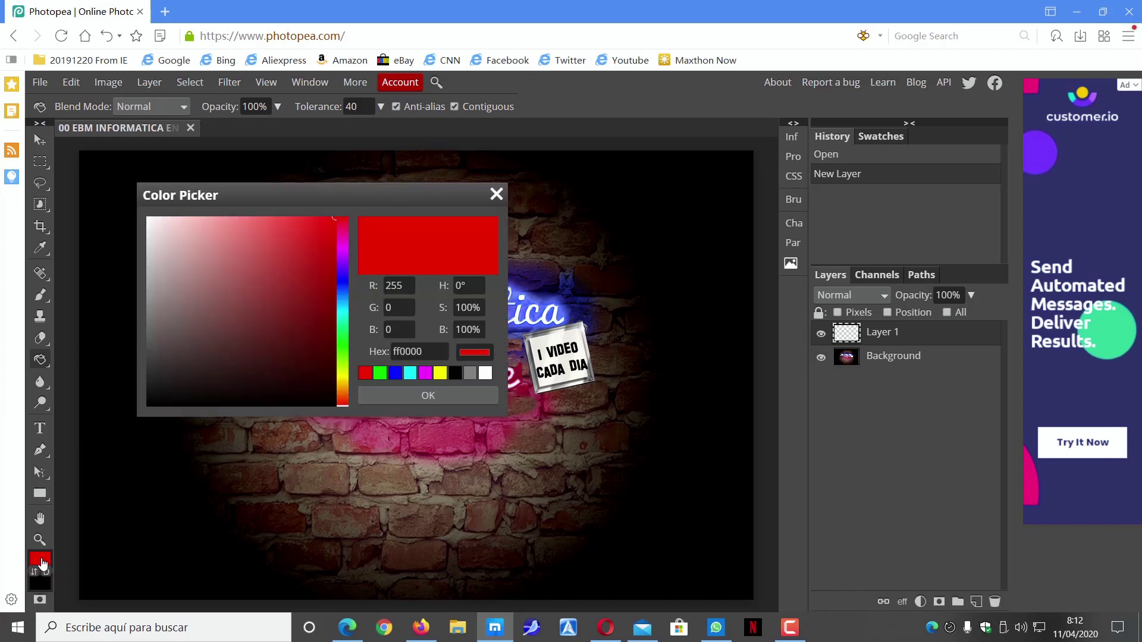
left_click(333, 405)
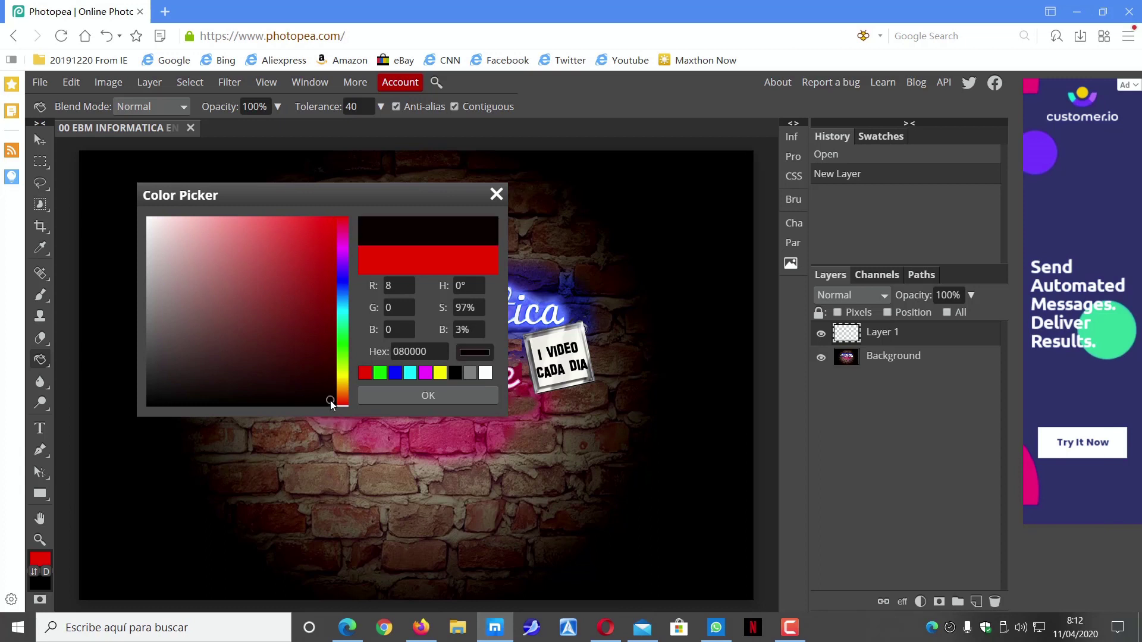
left_click(428, 396)
left_click(40, 587)
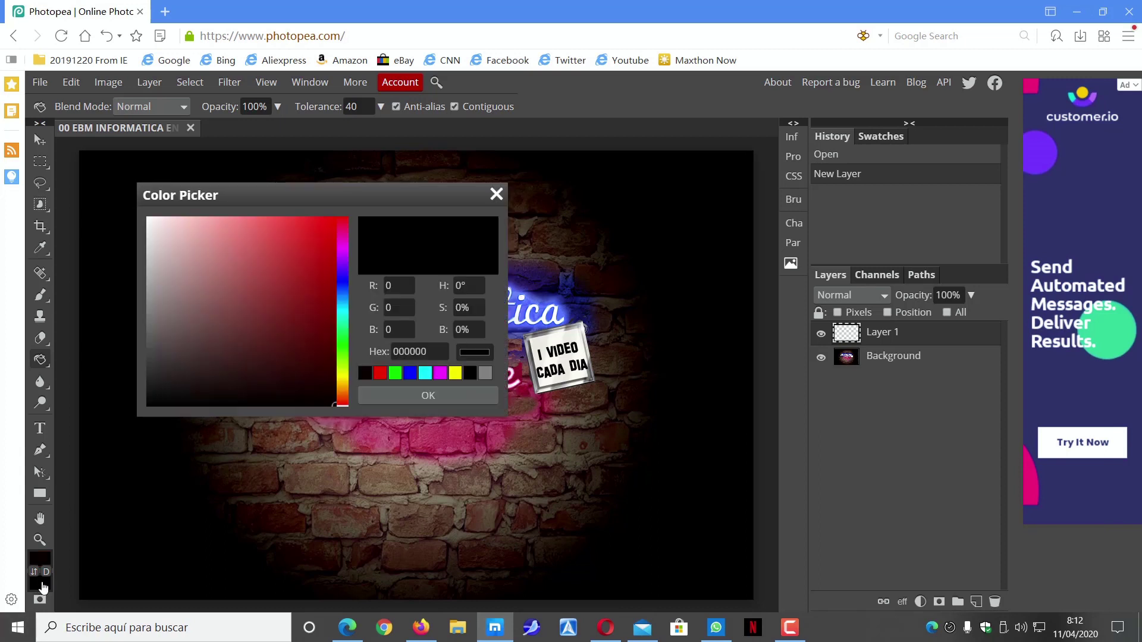
left_click(149, 219)
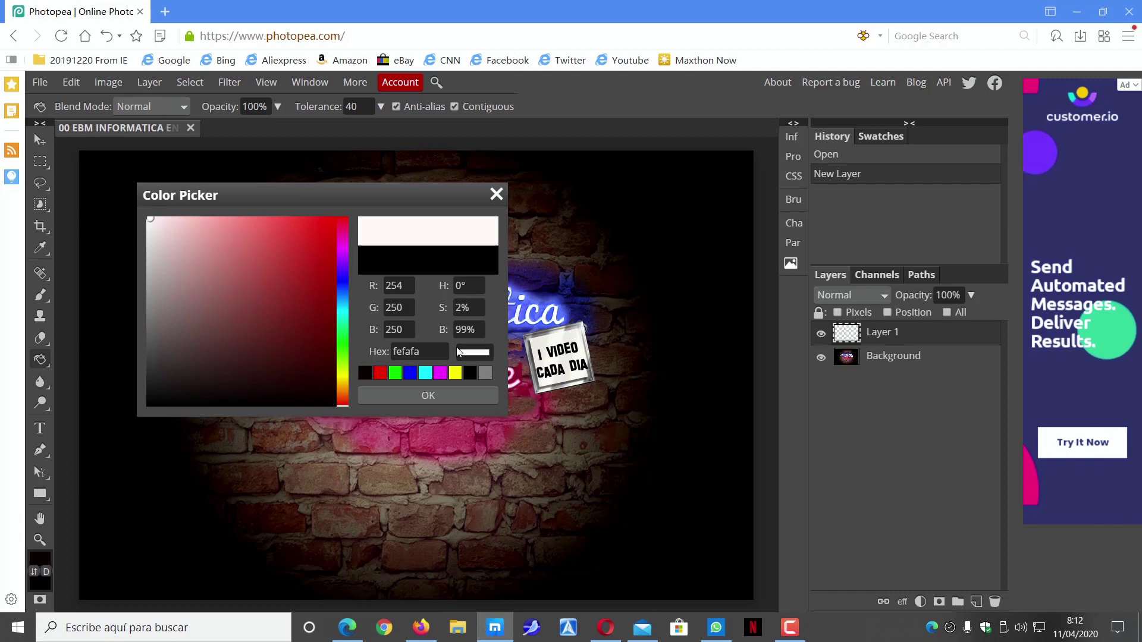
left_click(443, 396)
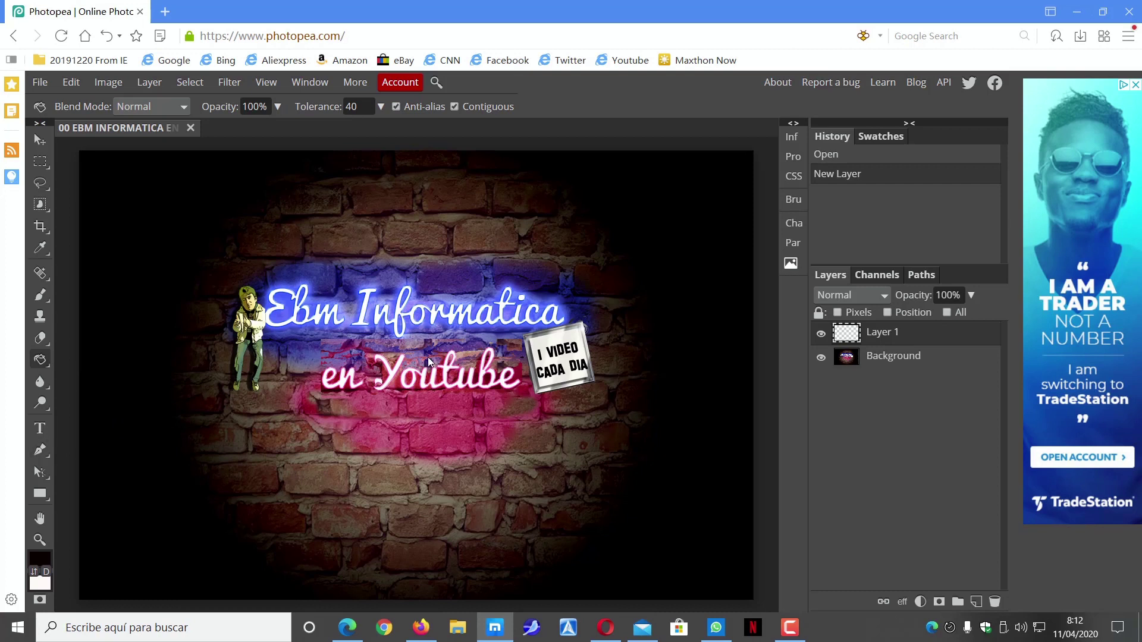
left_click(390, 347)
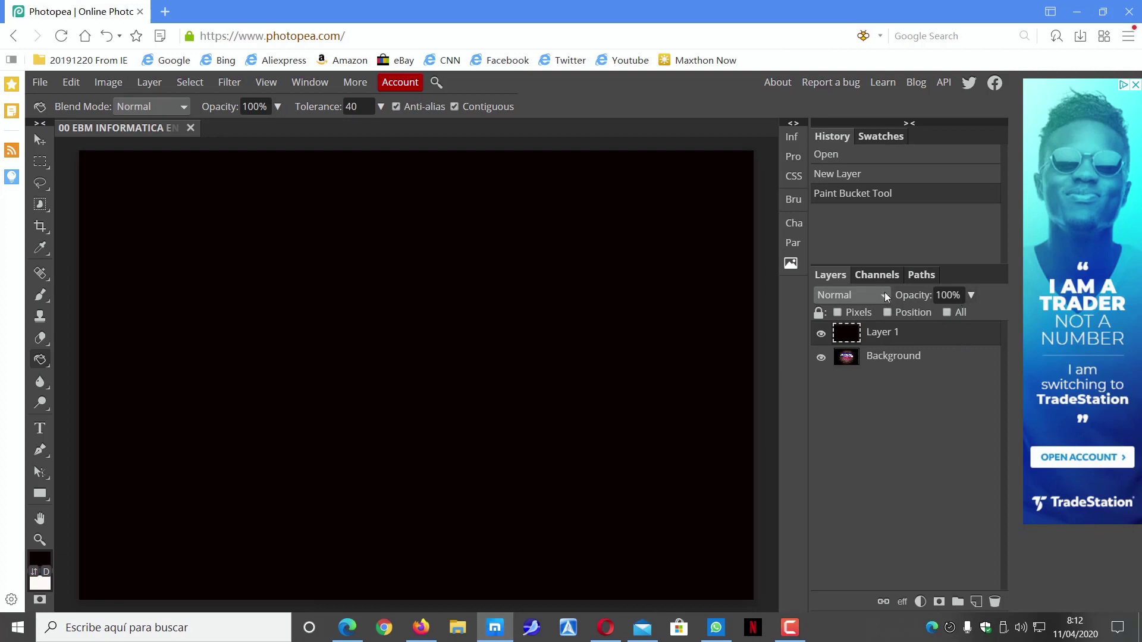
- Set black Layer 1 to Soft Light blending, after trying Overlay, at 75% opacity
left_click(885, 296)
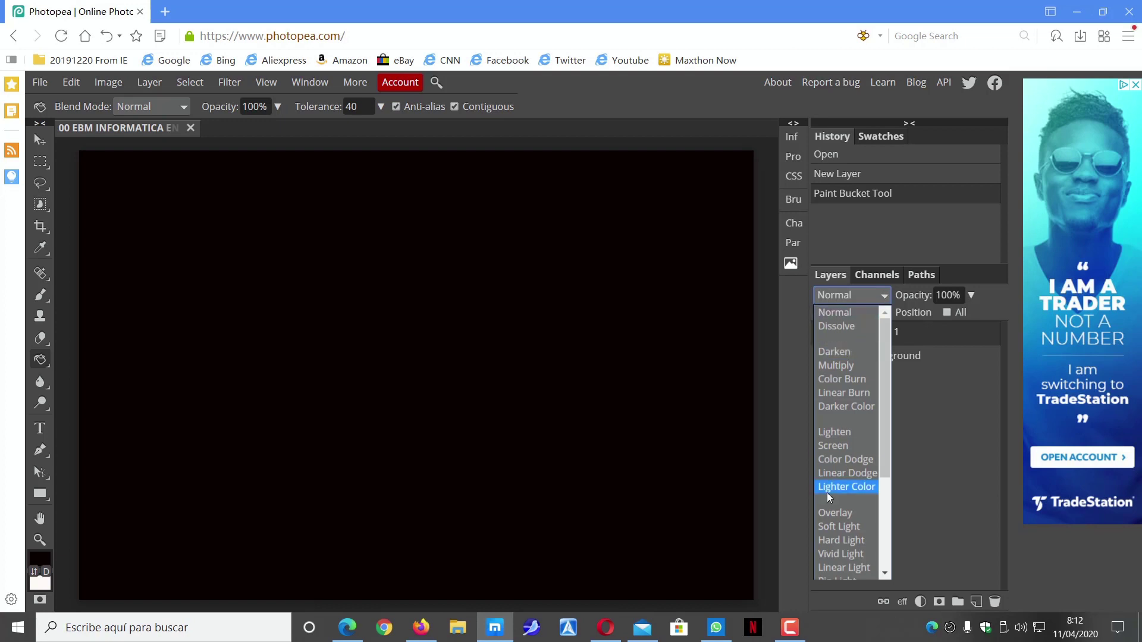
left_click(835, 512)
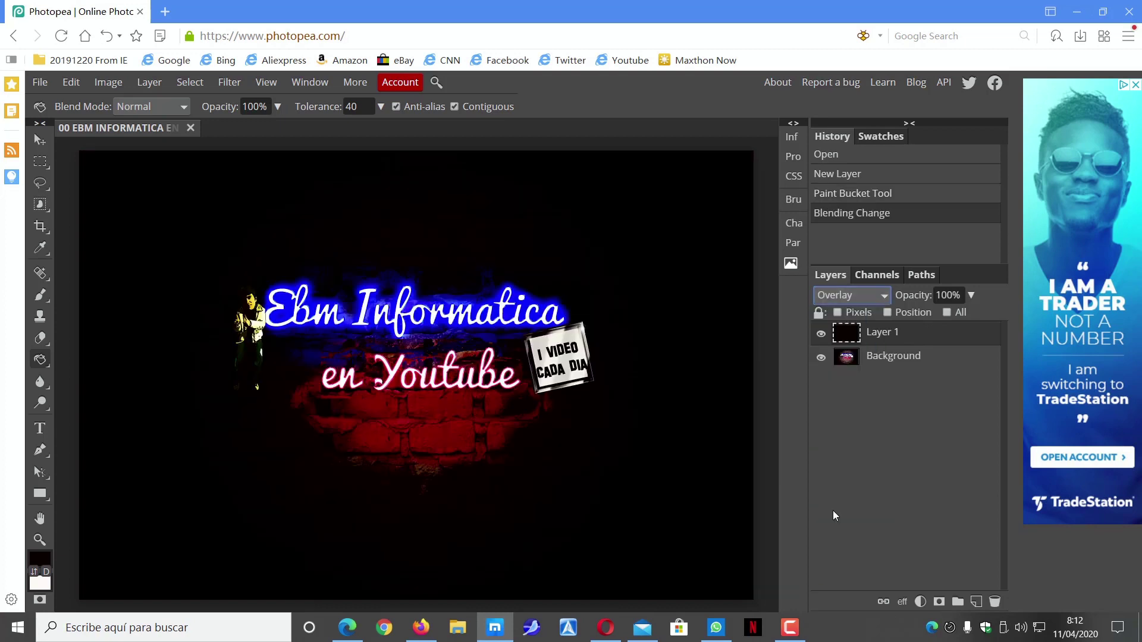
left_click(884, 297)
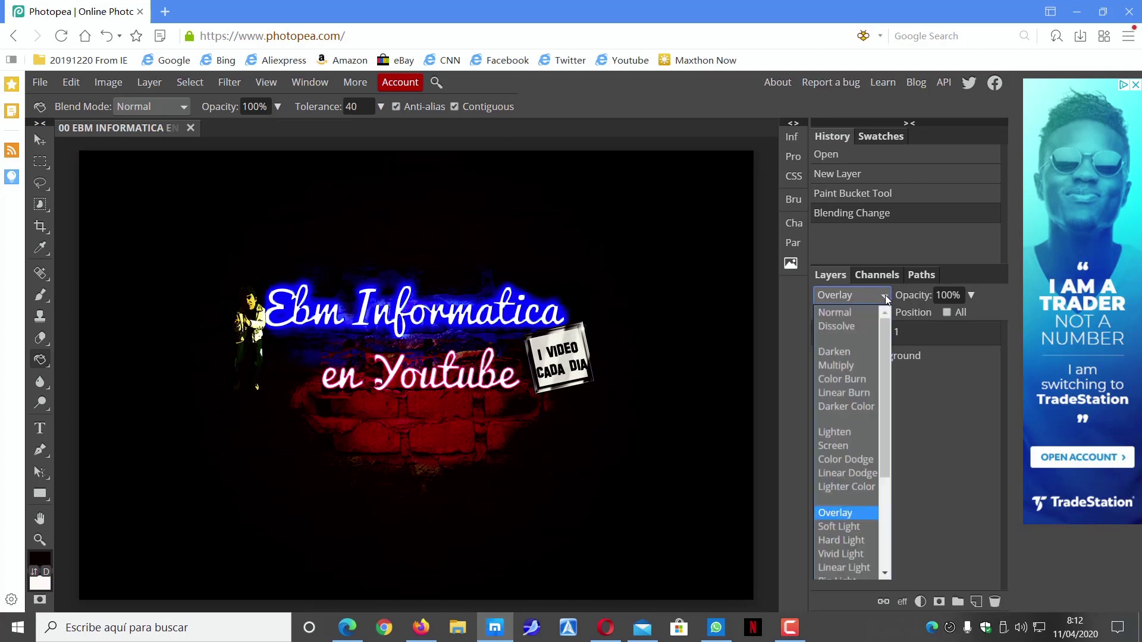
left_click(849, 528)
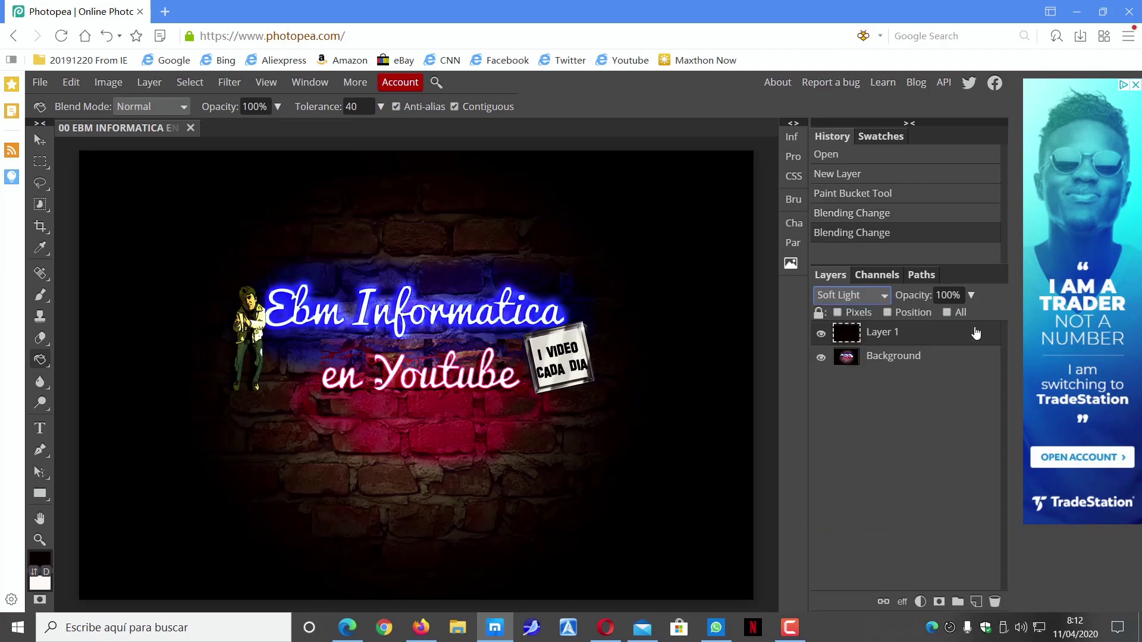
left_click(971, 295)
left_click_drag(975, 321, 955, 316)
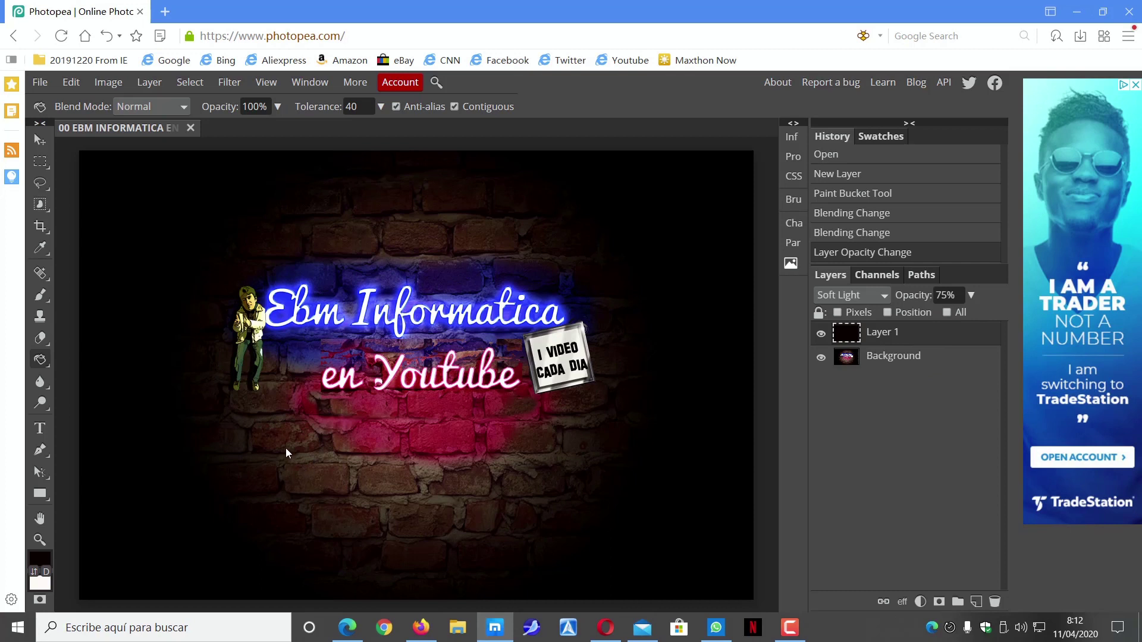
- Set up the Text tool with the FoglihtenBlackPcs font at 150 px
left_click(42, 429)
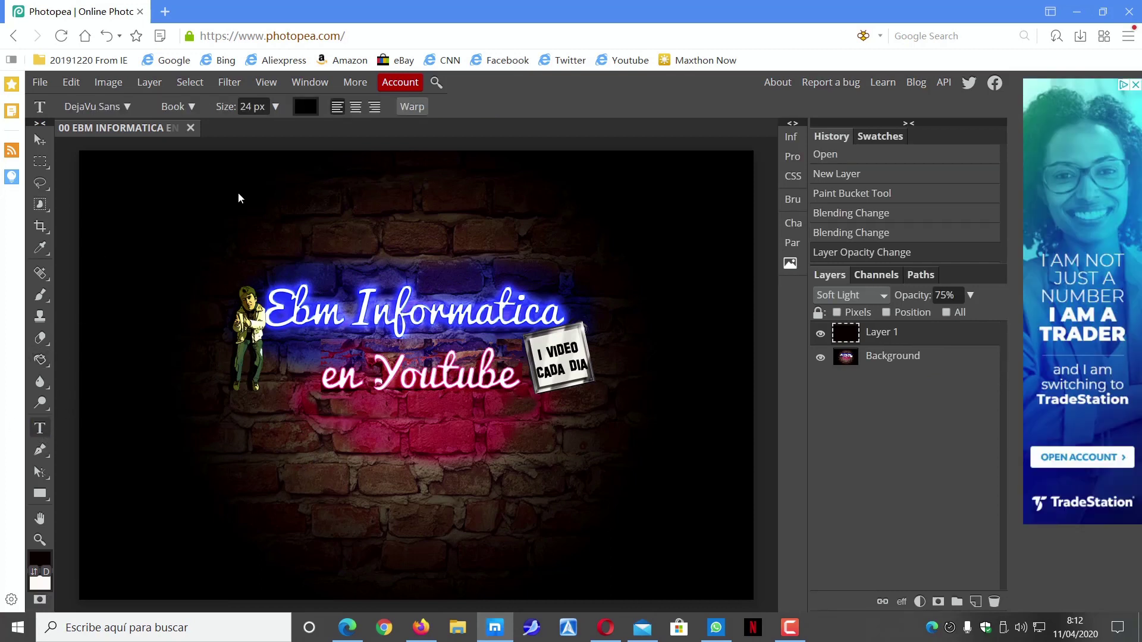
left_click(127, 108)
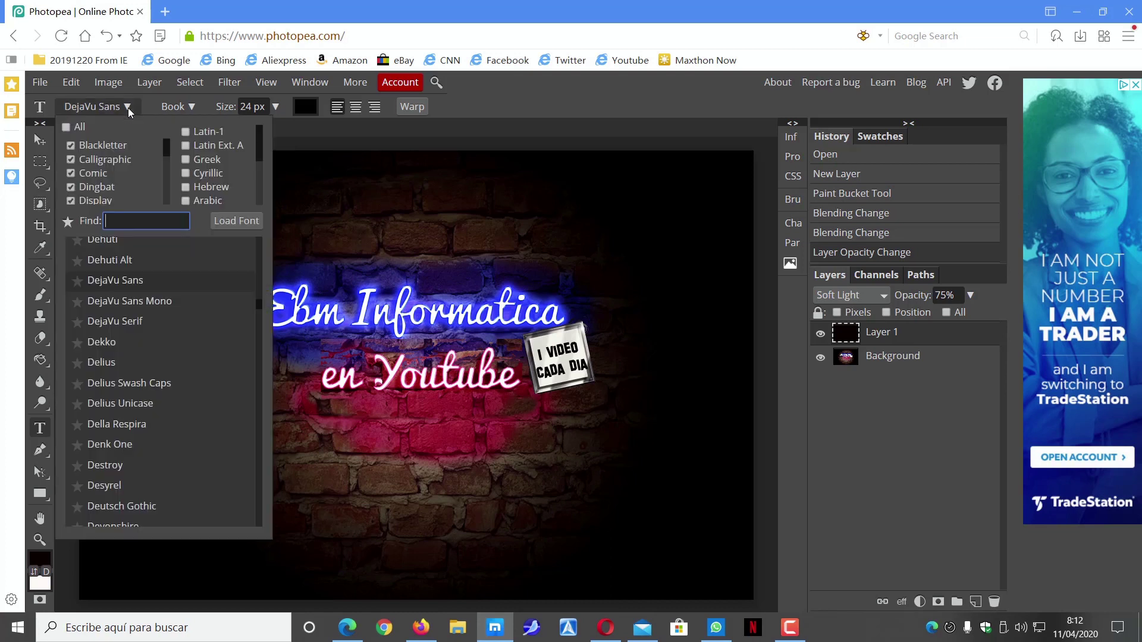
scroll(172, 320, "down", 5)
scroll(172, 320, "down", 5)
scroll(172, 320, "down", 5)
scroll(172, 320, "down", 5)
scroll(172, 320, "down", 2)
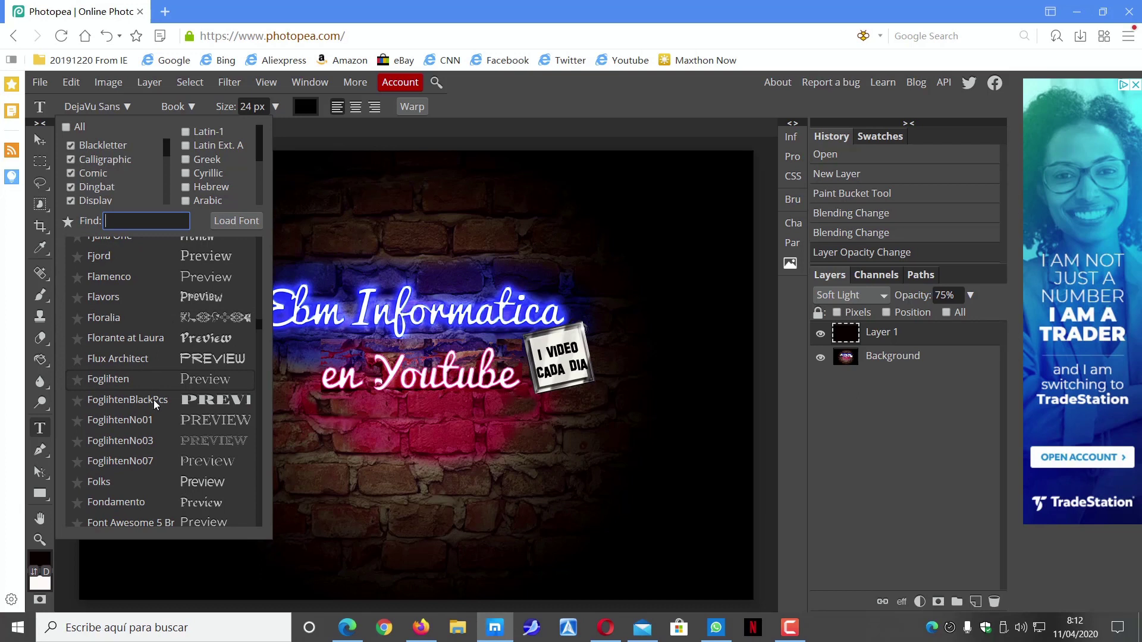
left_click(152, 402)
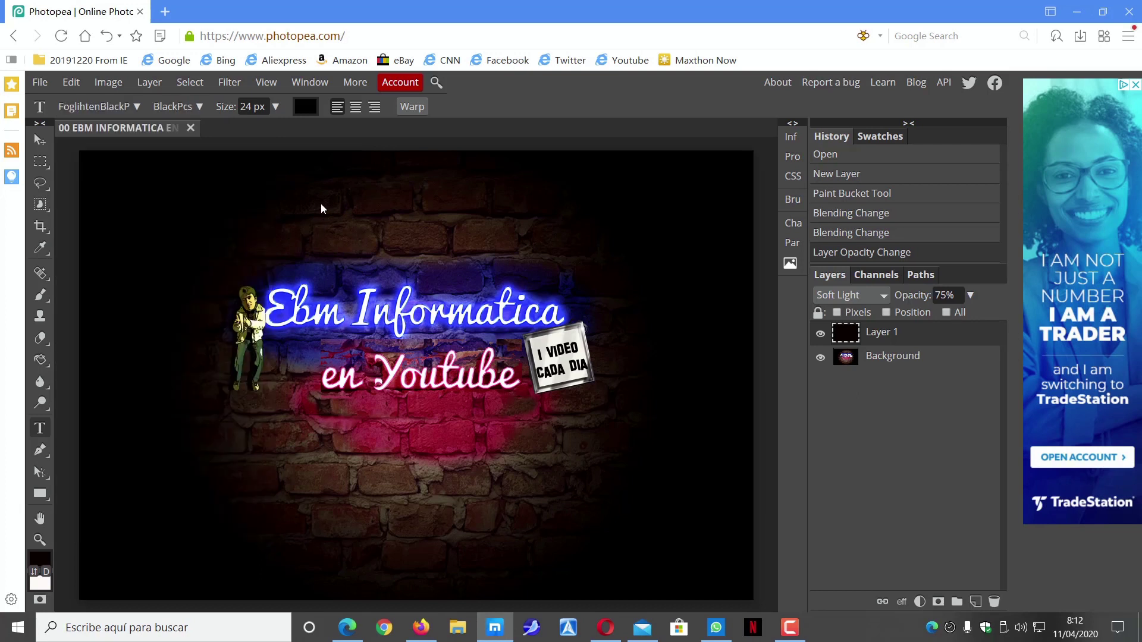
left_click(275, 106)
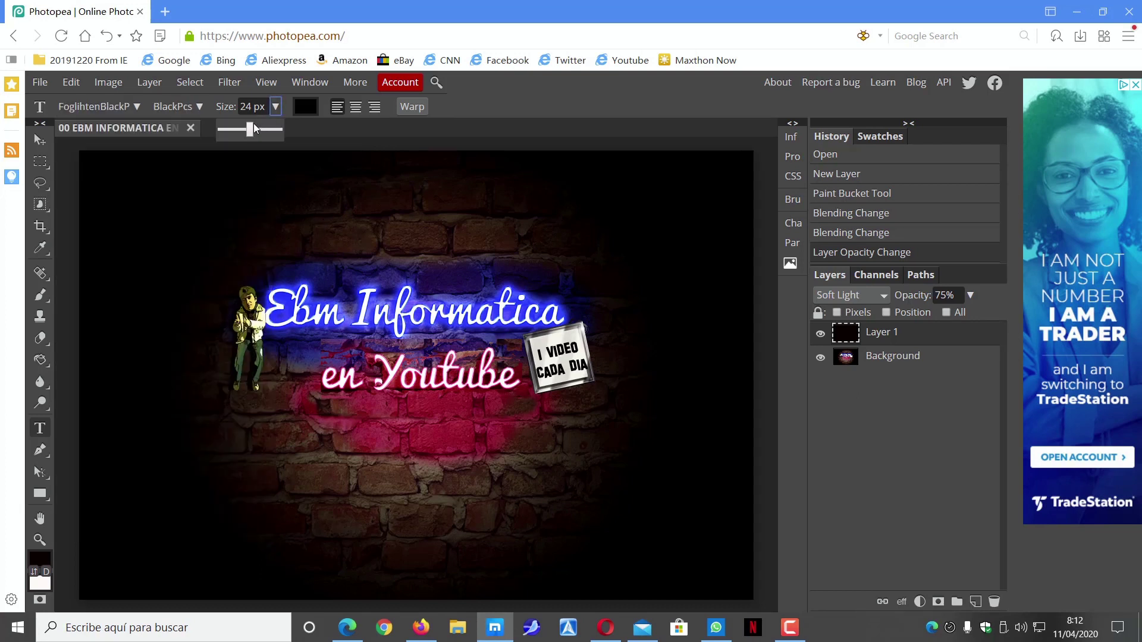
left_click_drag(254, 129, 279, 129)
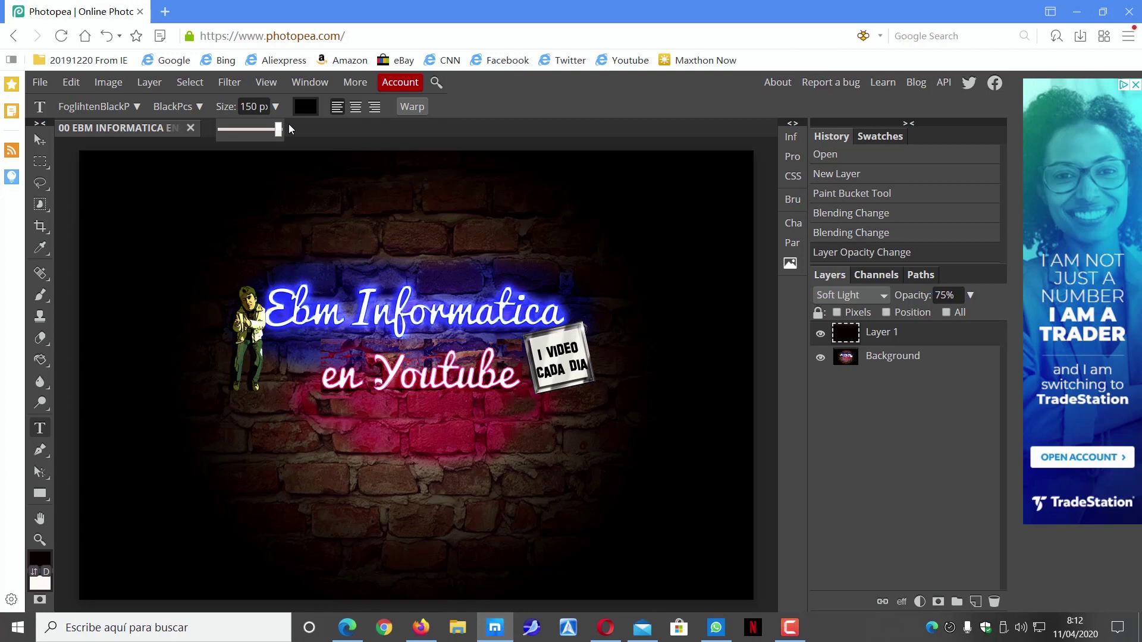
left_click(176, 245)
- Start a text layer near the image's top-left with white text colour
left_click(180, 234)
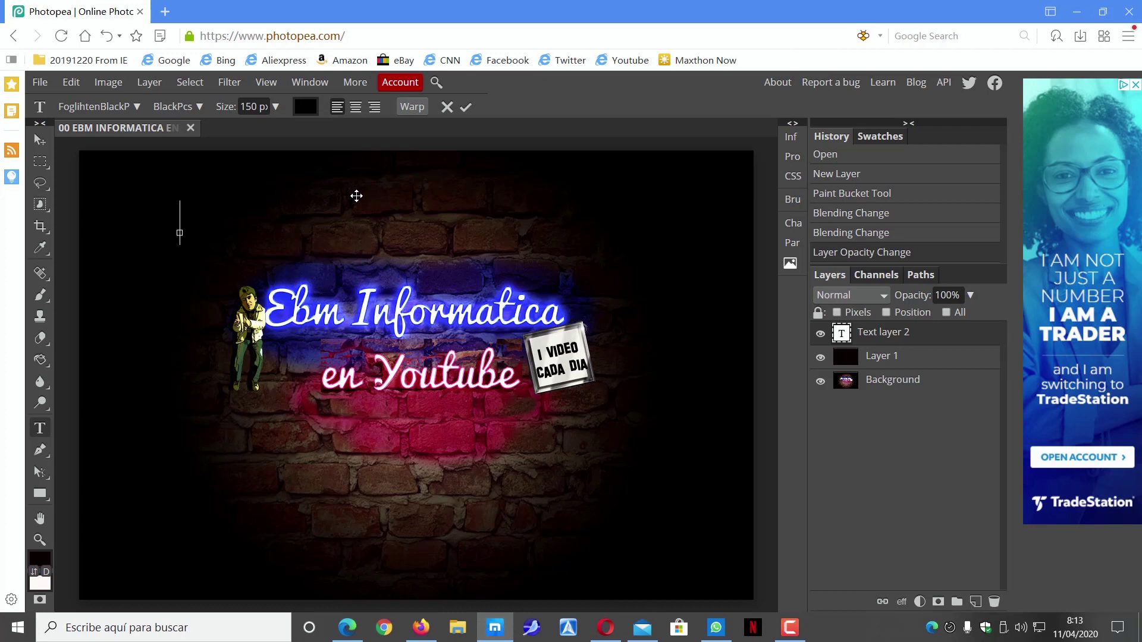
left_click(306, 107)
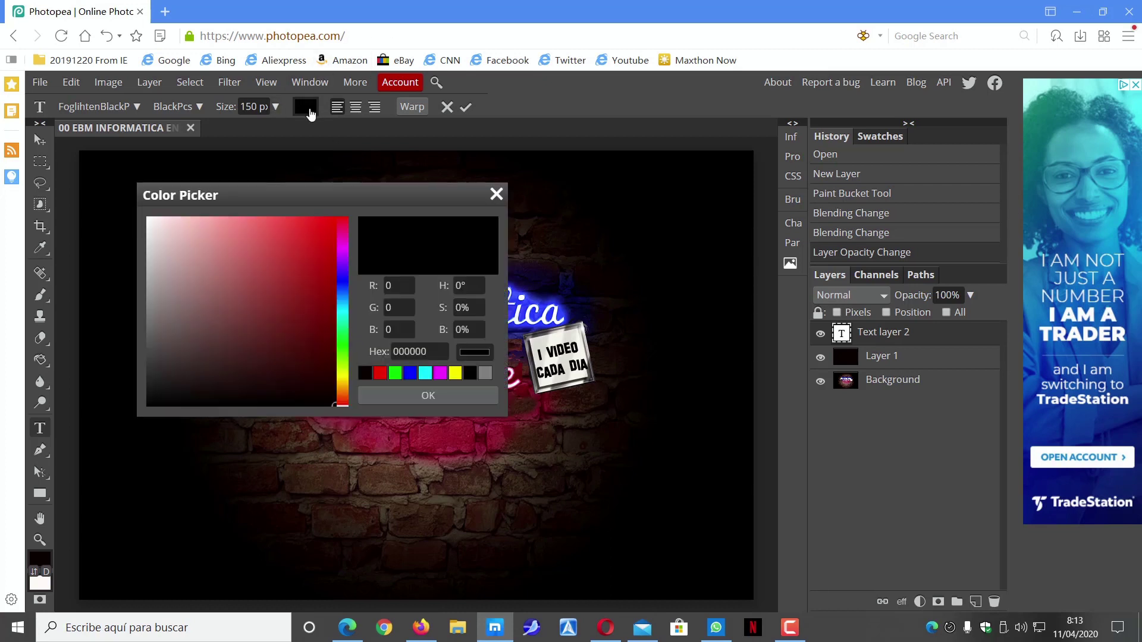
left_click(149, 220)
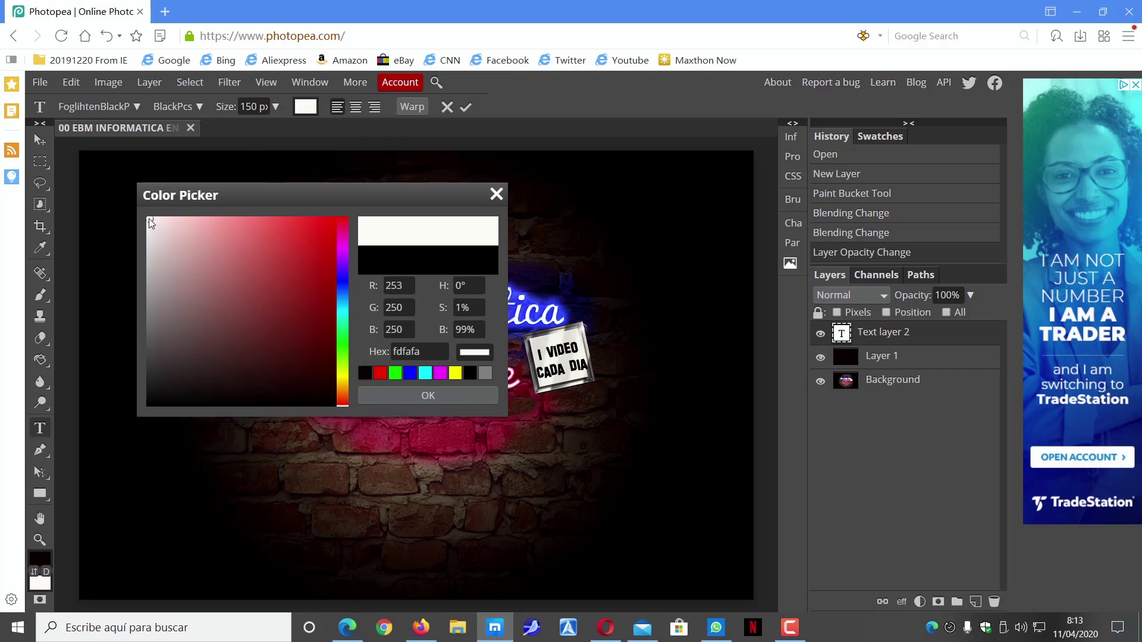
left_click(450, 396)
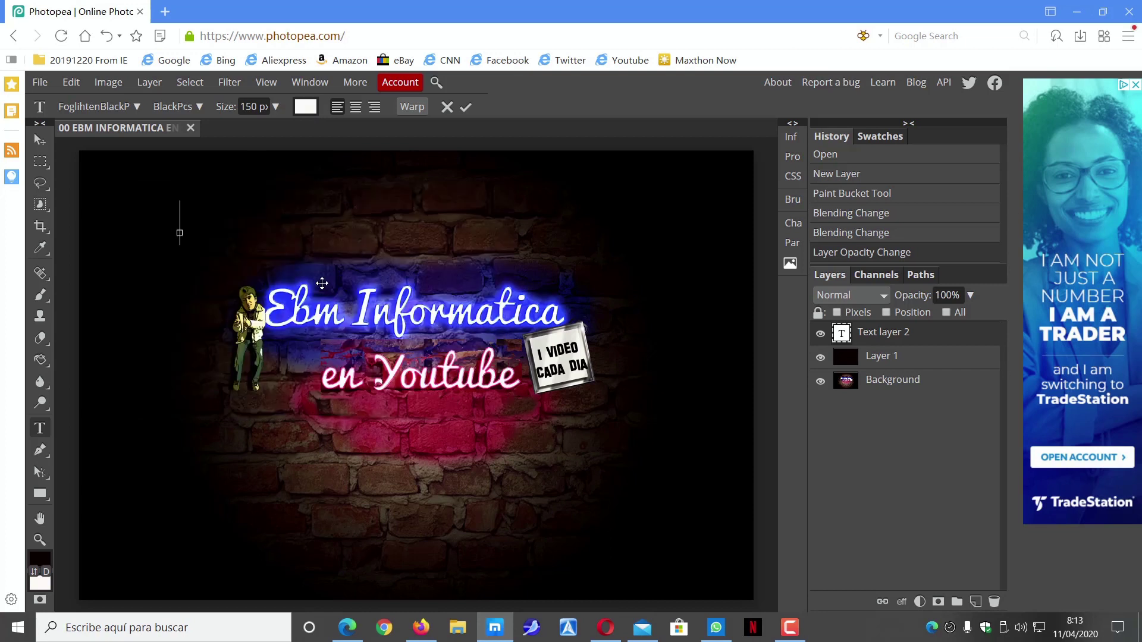
- Type 'EBM INFORMATICA', try the alignment options ending right-aligned, and commit it
type("E")
type("BM INFORAM")
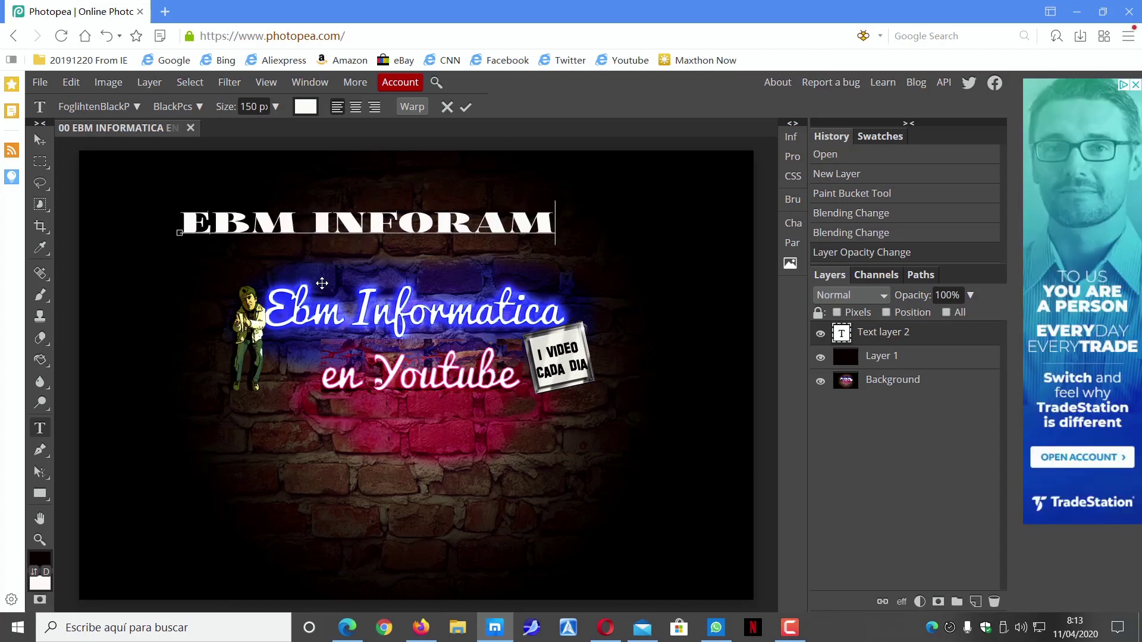
key("BackSpace")
key("BackSpace")
type("MAT")
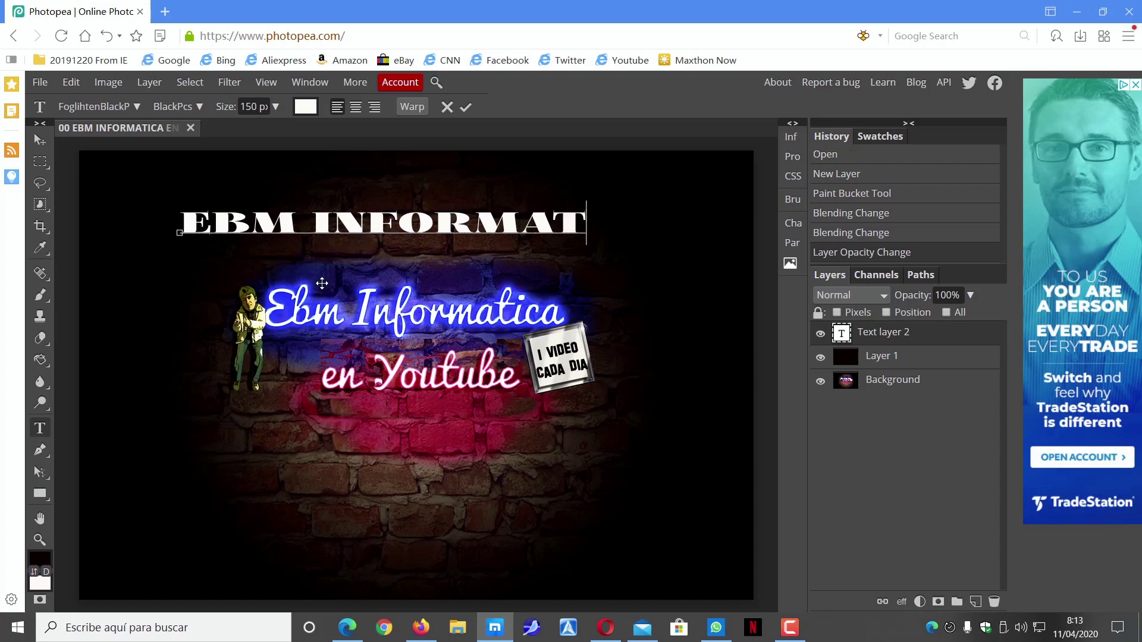
type("ICA")
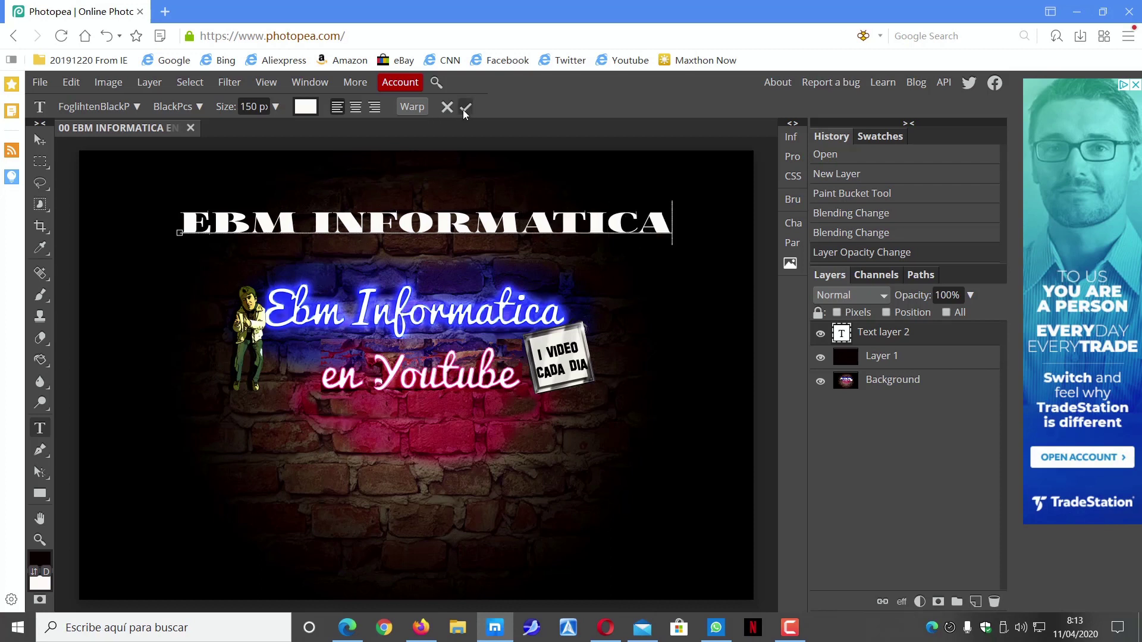
left_click(355, 107)
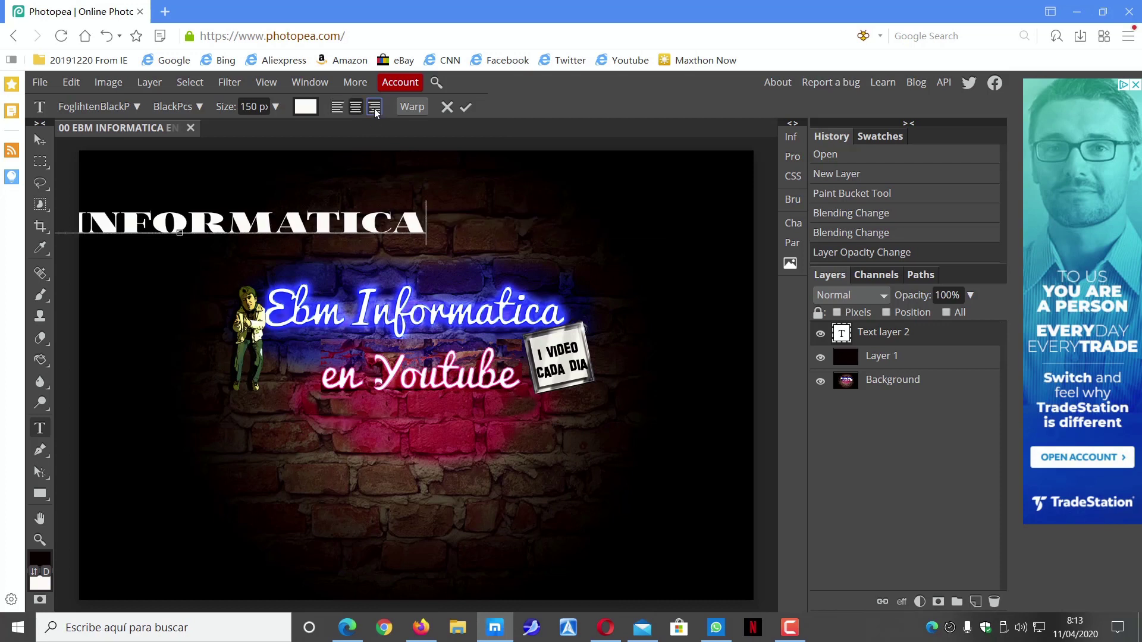
left_click(374, 107)
left_click(338, 108)
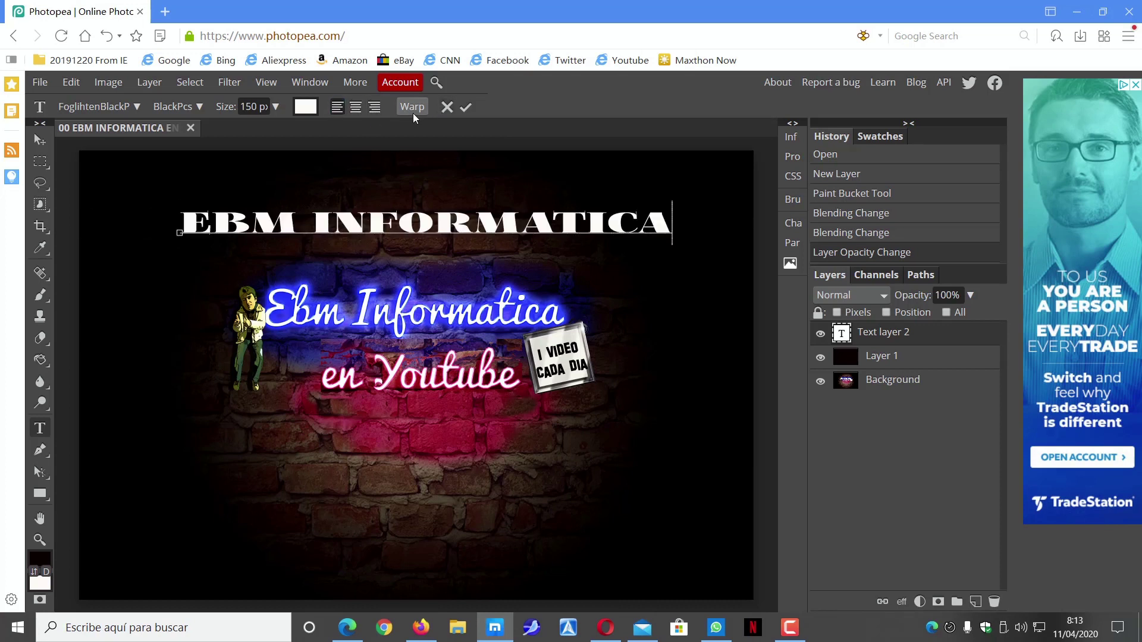
left_click(370, 108)
left_click(466, 107)
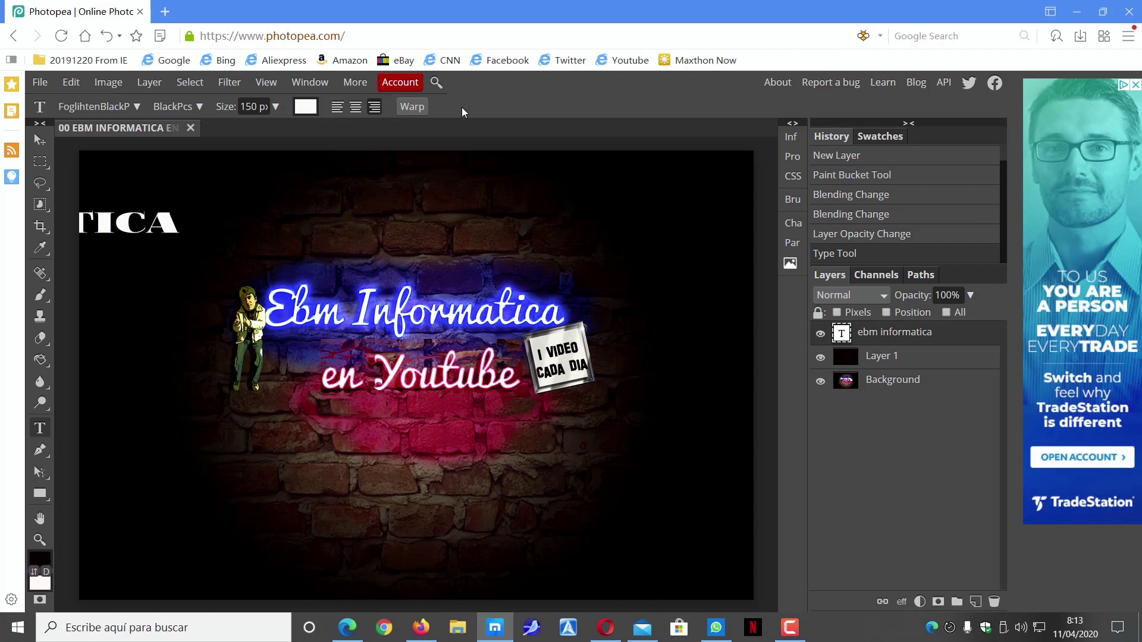
- Move the title to the top centre of the image with transform controls shown
left_click(40, 141)
left_click_drag(180, 231, 595, 229)
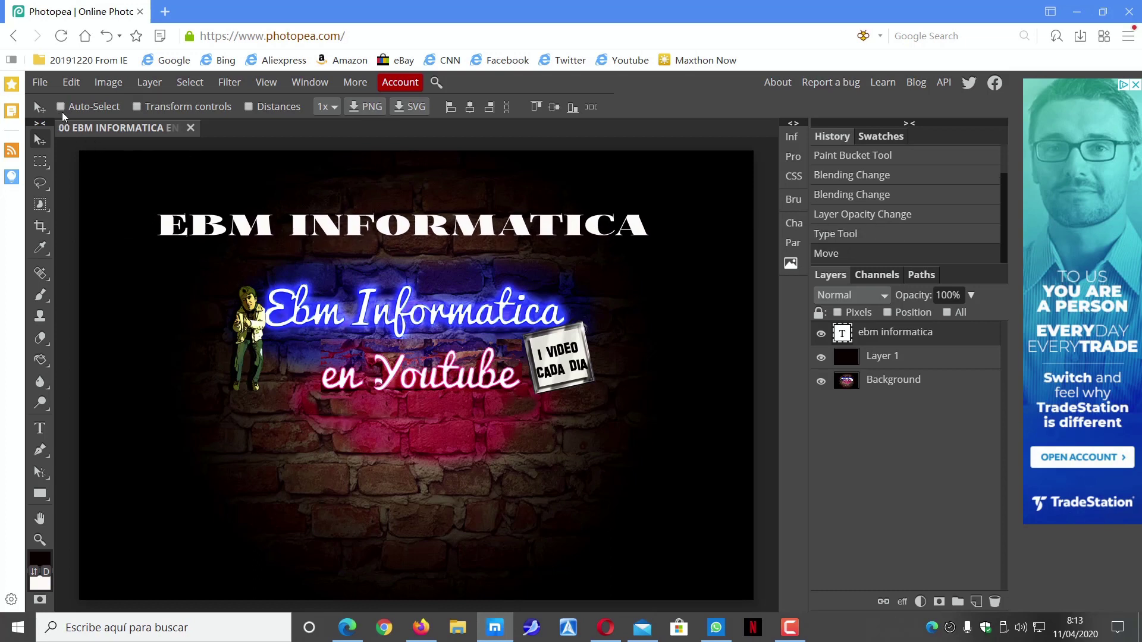
left_click(138, 106)
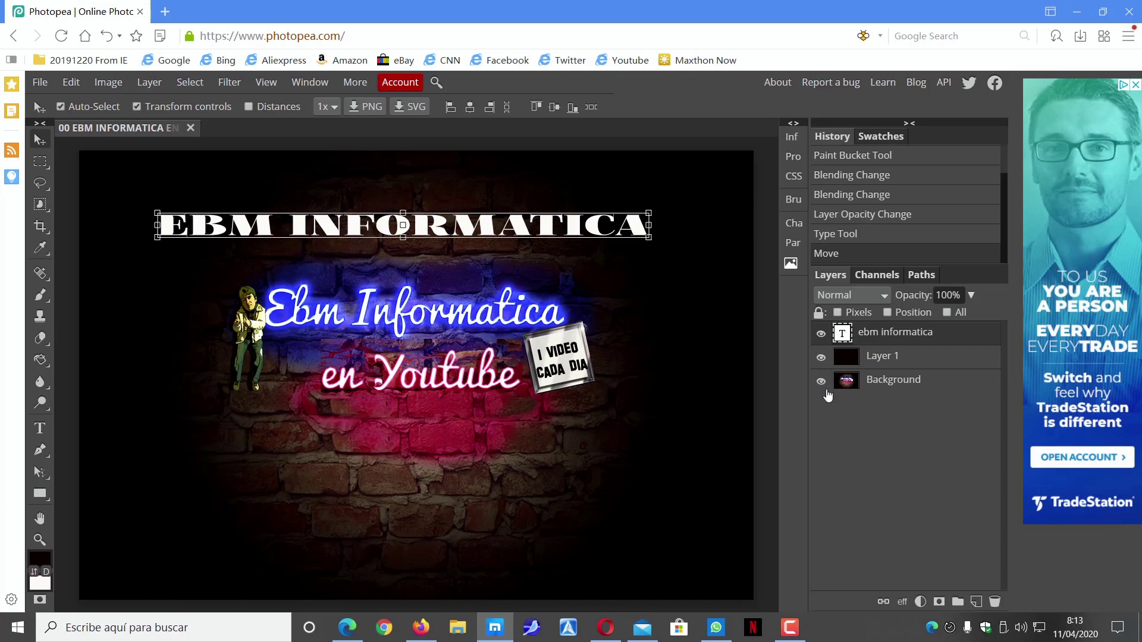
- Check each layer's visibility by toggling it, then select the Background layer
left_click(821, 334)
left_click(821, 335)
left_click(821, 337)
left_click(821, 359)
left_click(821, 357)
left_click(821, 382)
left_click(897, 383)
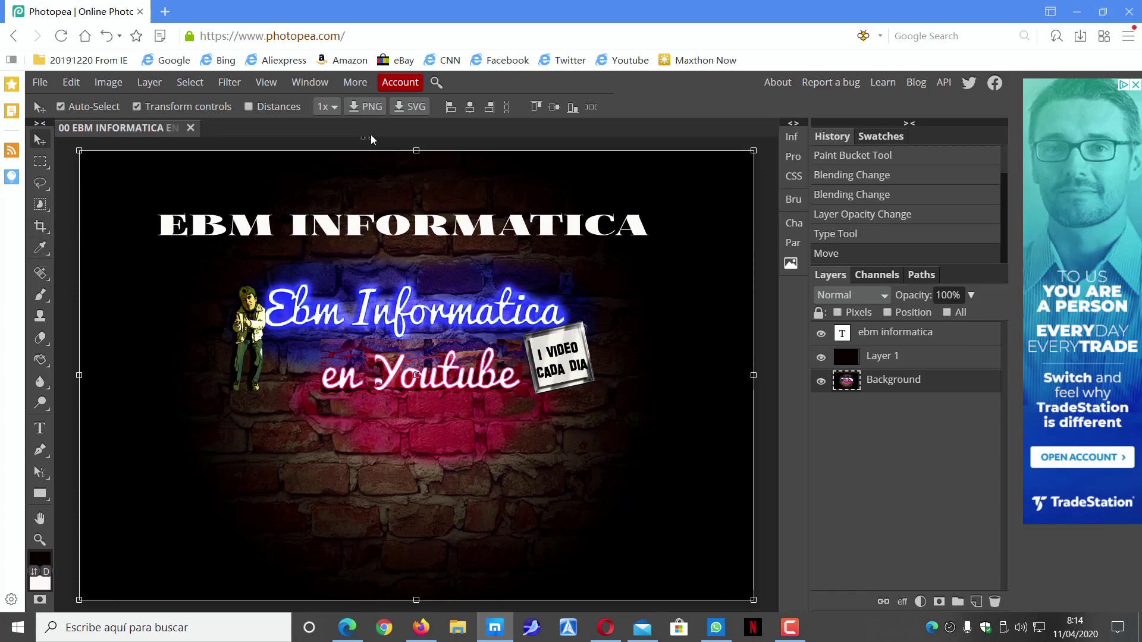
- Apply a Gaussian Blur of about 6.6 px radius to the Background brick-wall layer
left_click(232, 83)
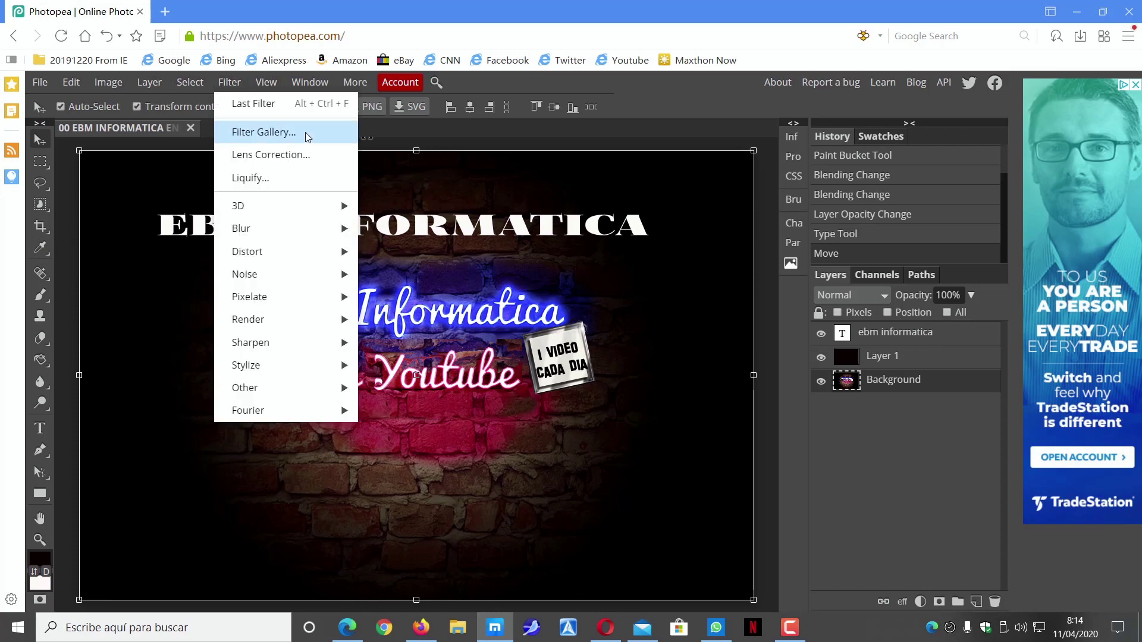
mouse_move(268, 228)
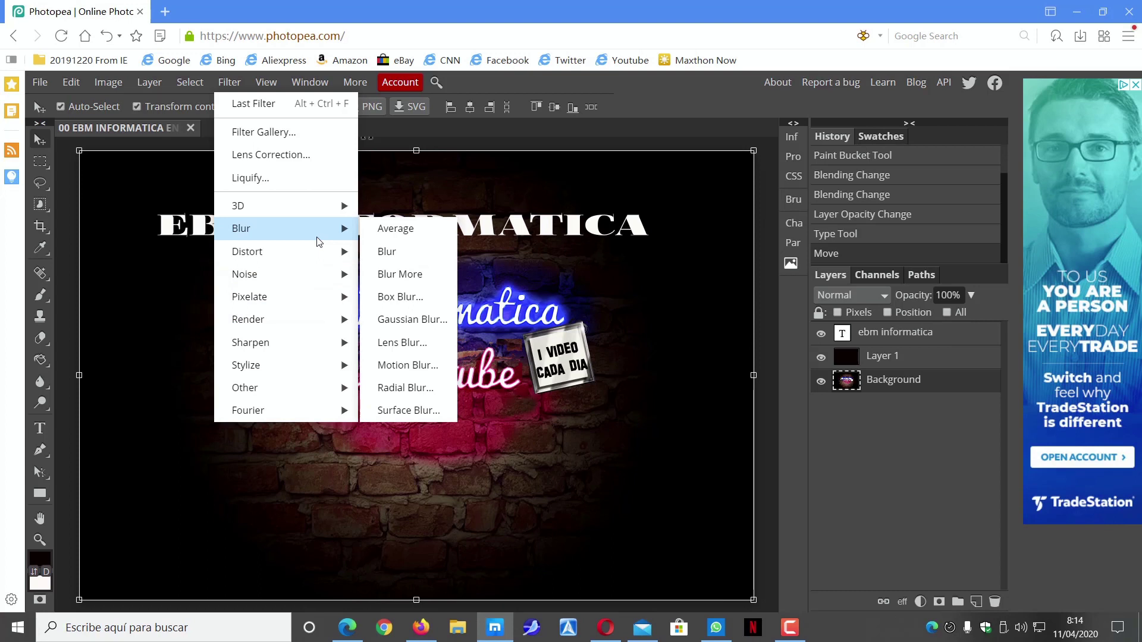
left_click(426, 321)
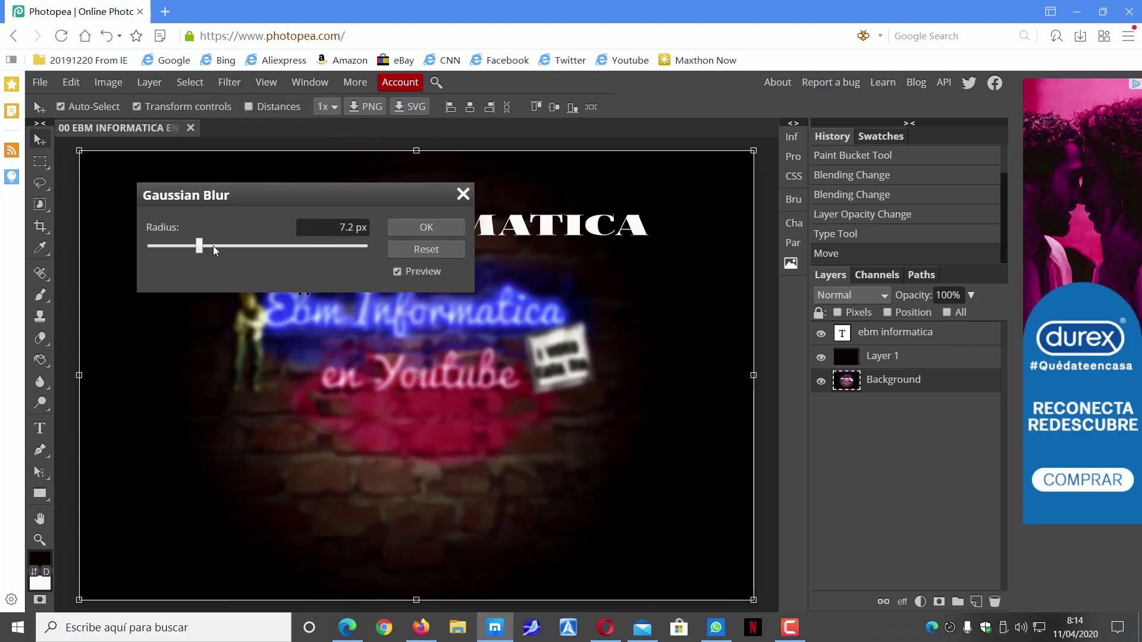
left_click_drag(302, 197, 547, 182)
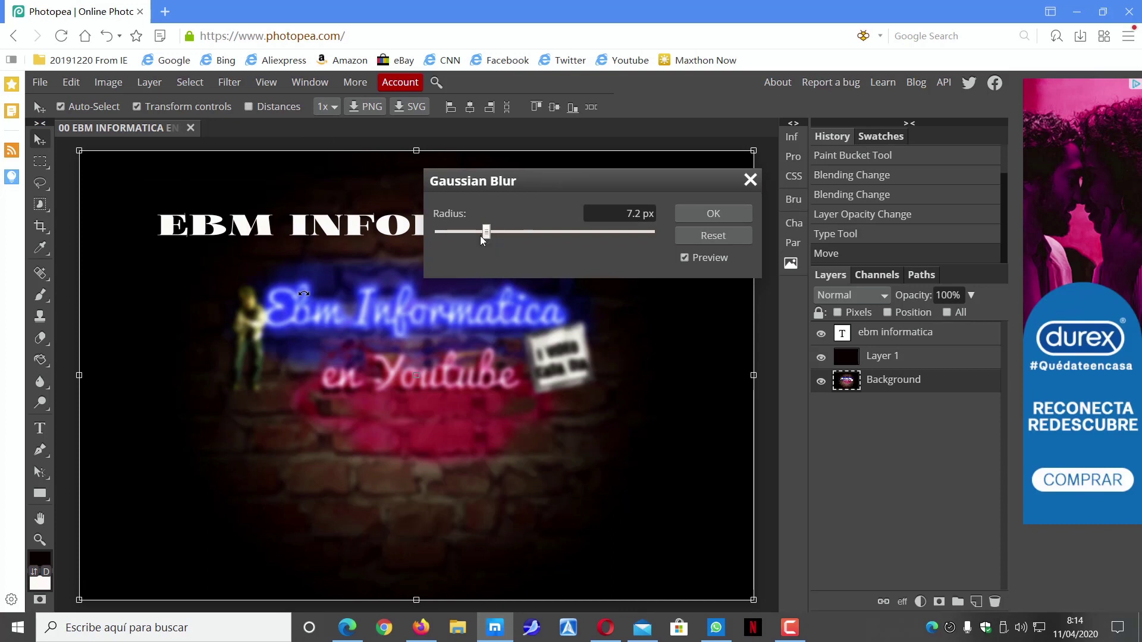
left_click_drag(480, 235, 452, 230)
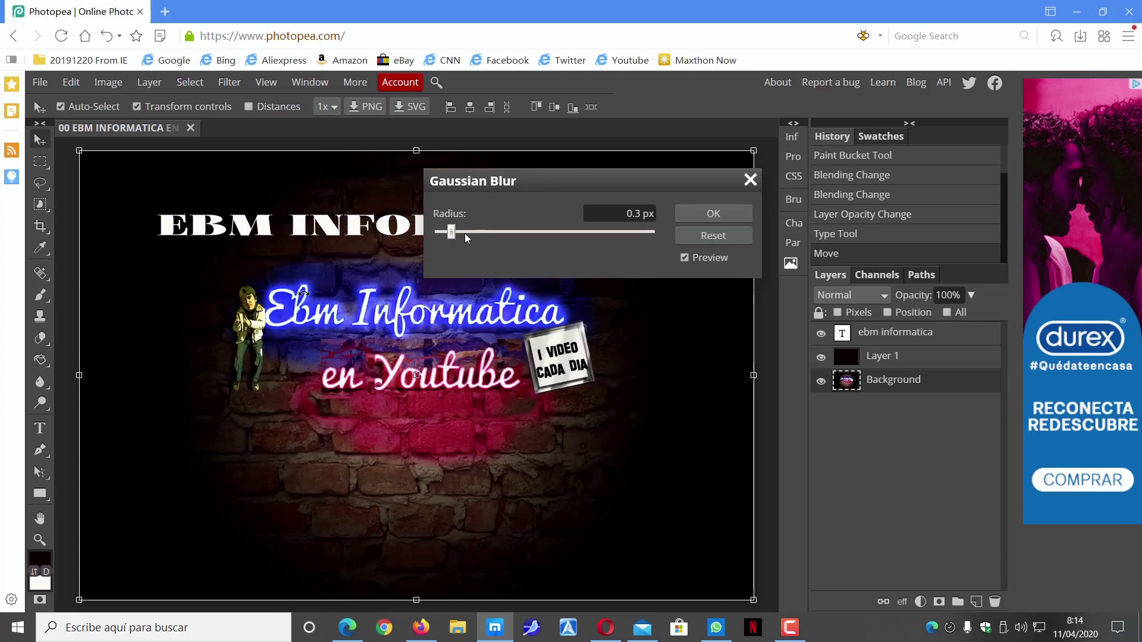
left_click(485, 231)
left_click(705, 216)
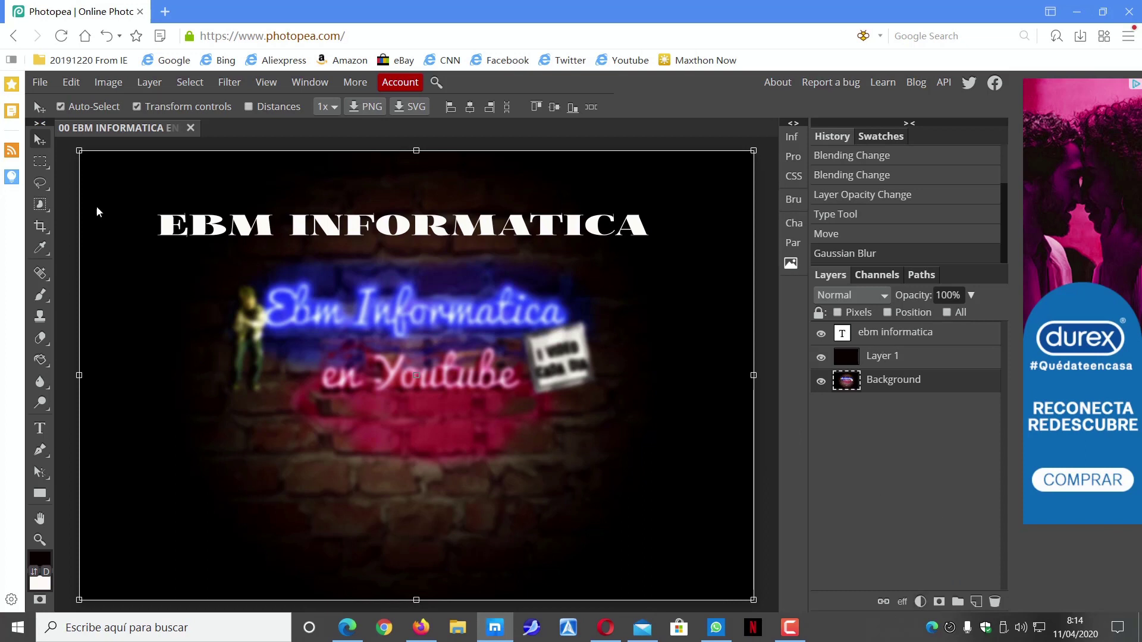
- Drag the title from the top of the canvas to just below the neon sign
left_click_drag(301, 237, 336, 440)
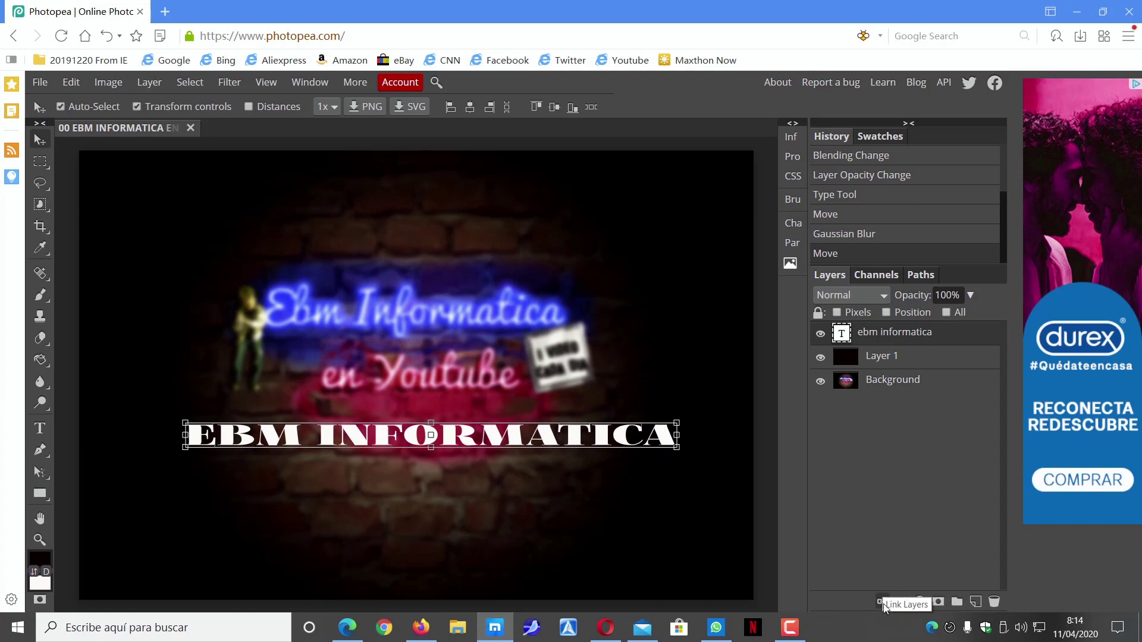
- Give the title a Drop Shadow, Blend If current layer 73, and Fill 58
left_click(901, 602)
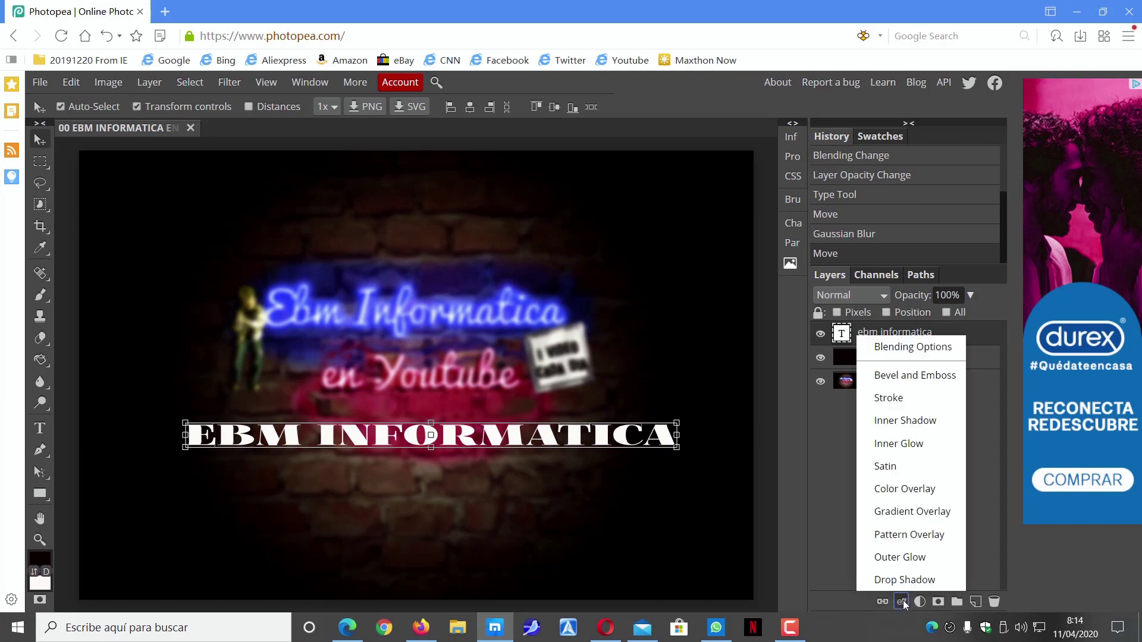
left_click(909, 353)
left_click_drag(377, 191, 761, 144)
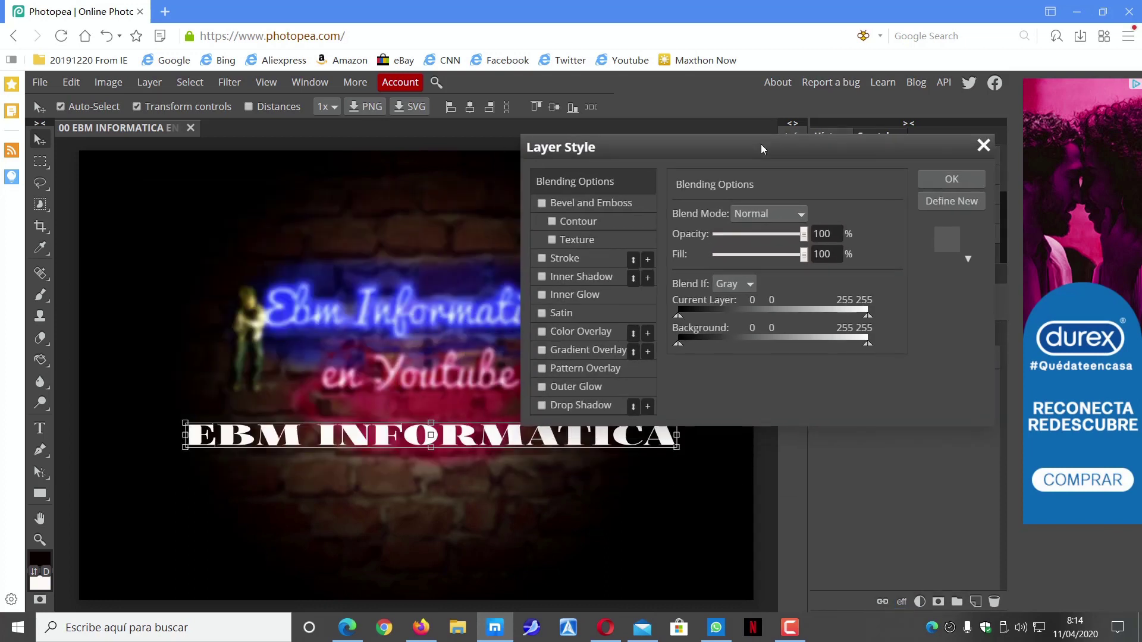
left_click(542, 403)
left_click(543, 403)
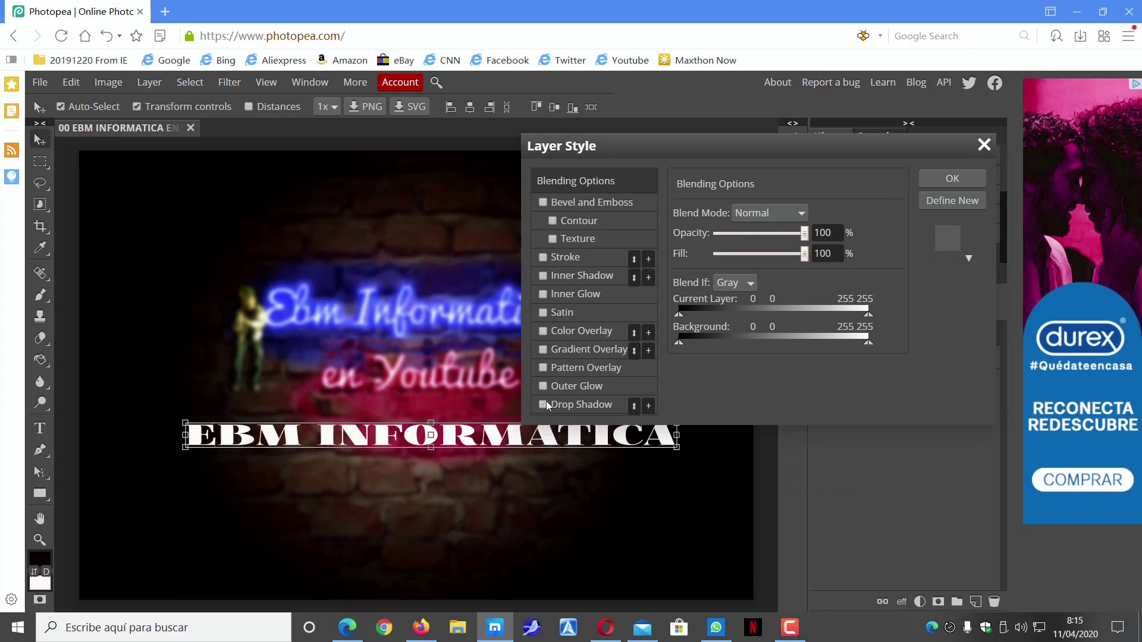
left_click(543, 404)
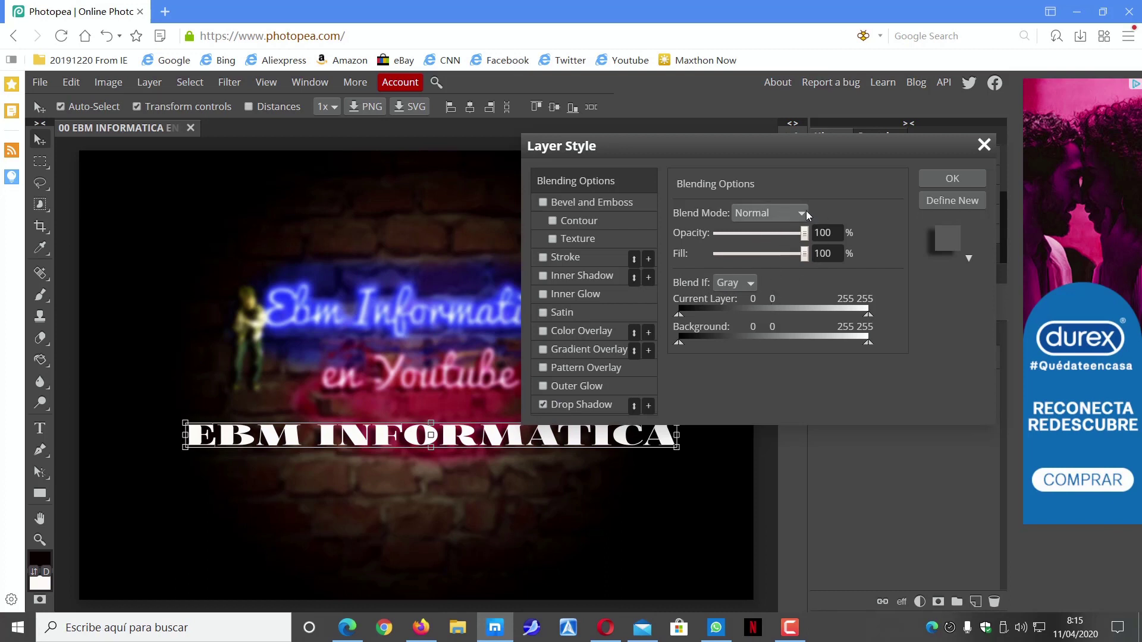
mouse_move(680, 314)
left_mouse_down()
mouse_move(760, 309)
mouse_move(733, 310)
left_mouse_up()
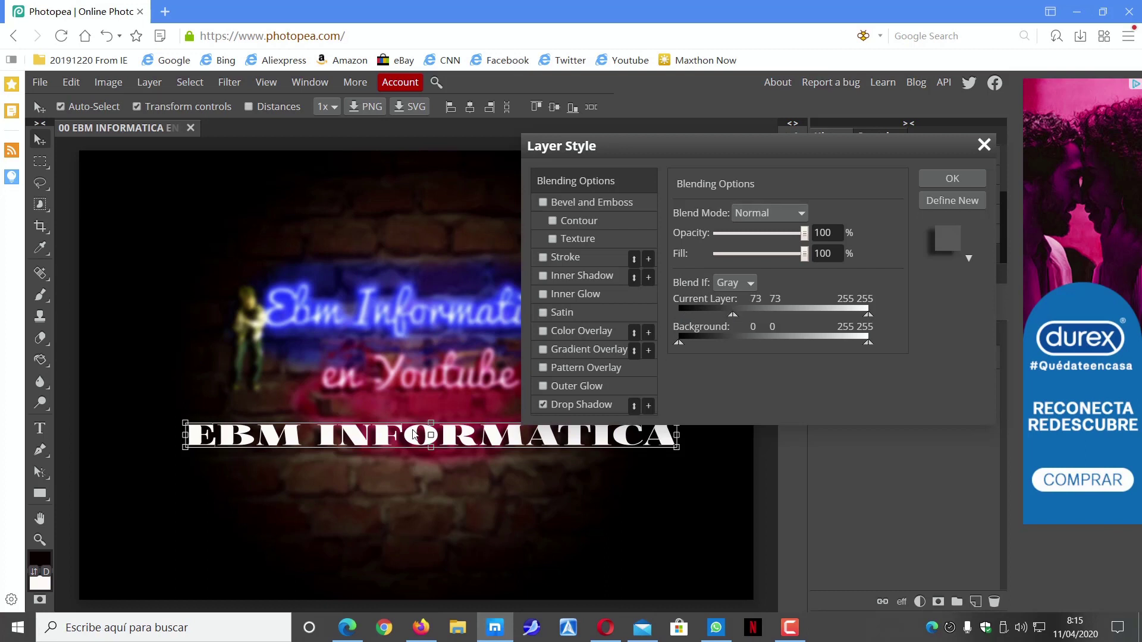
mouse_move(692, 343)
left_mouse_down()
mouse_move(727, 341)
mouse_move(668, 345)
mouse_move(681, 343)
left_mouse_up()
mouse_move(798, 256)
left_mouse_down()
mouse_move(748, 256)
mouse_move(766, 254)
mouse_move(770, 234)
left_mouse_up()
left_click(955, 180)
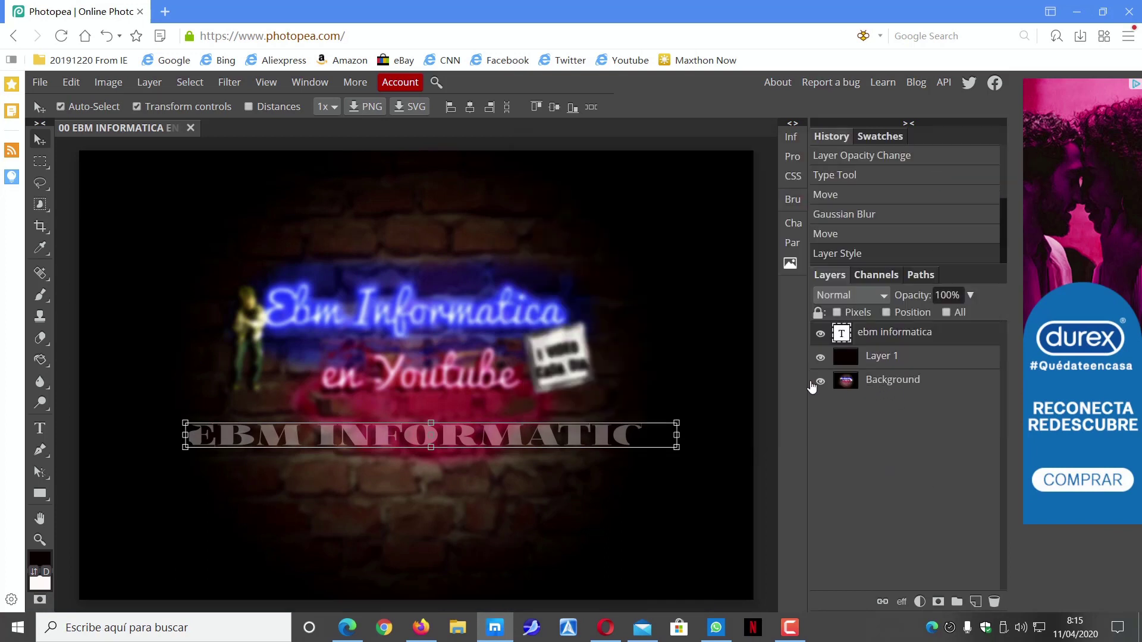
- Undo the title's layer style with Ctrl+Z and convert the text layer to a Smart Object
right_click(904, 337)
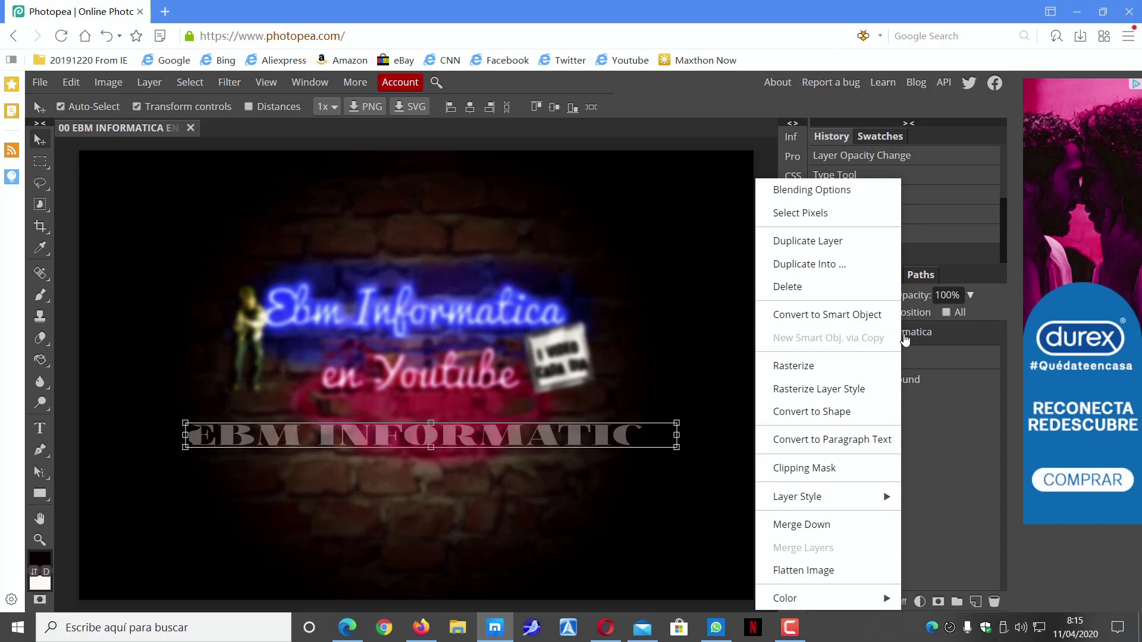
left_click(946, 443)
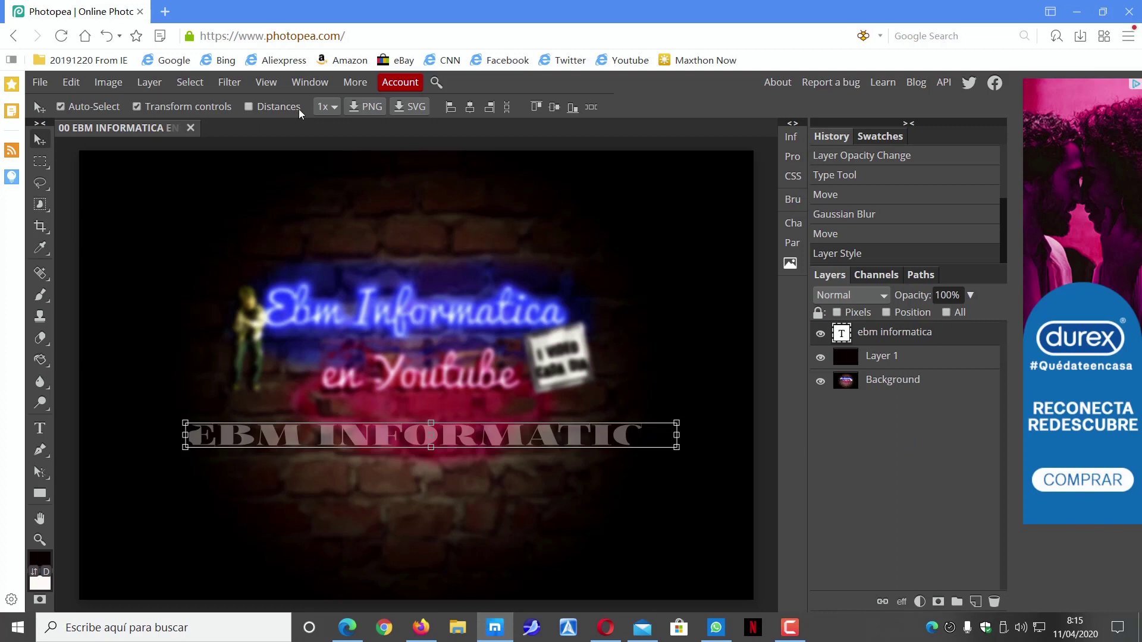
key("ctrl+z")
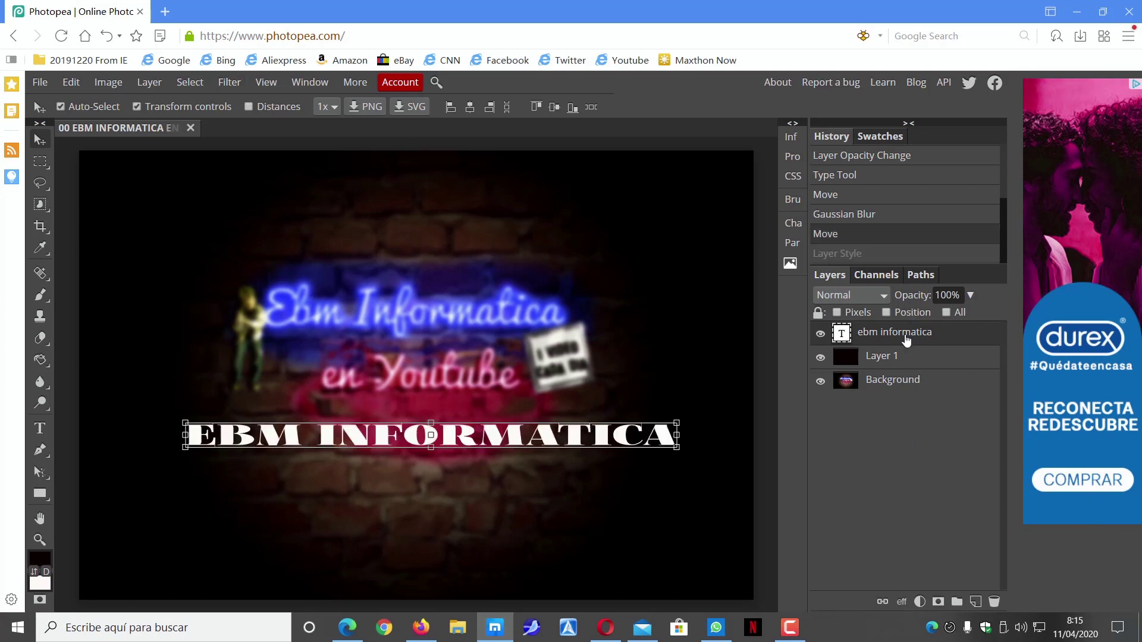
right_click(906, 339)
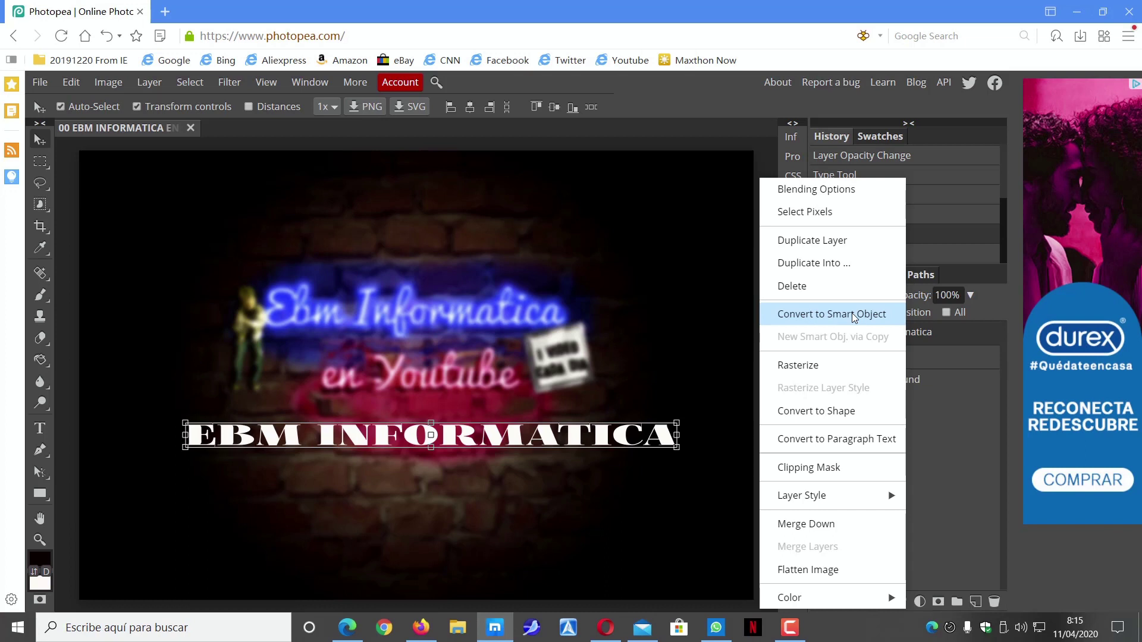
left_click(851, 313)
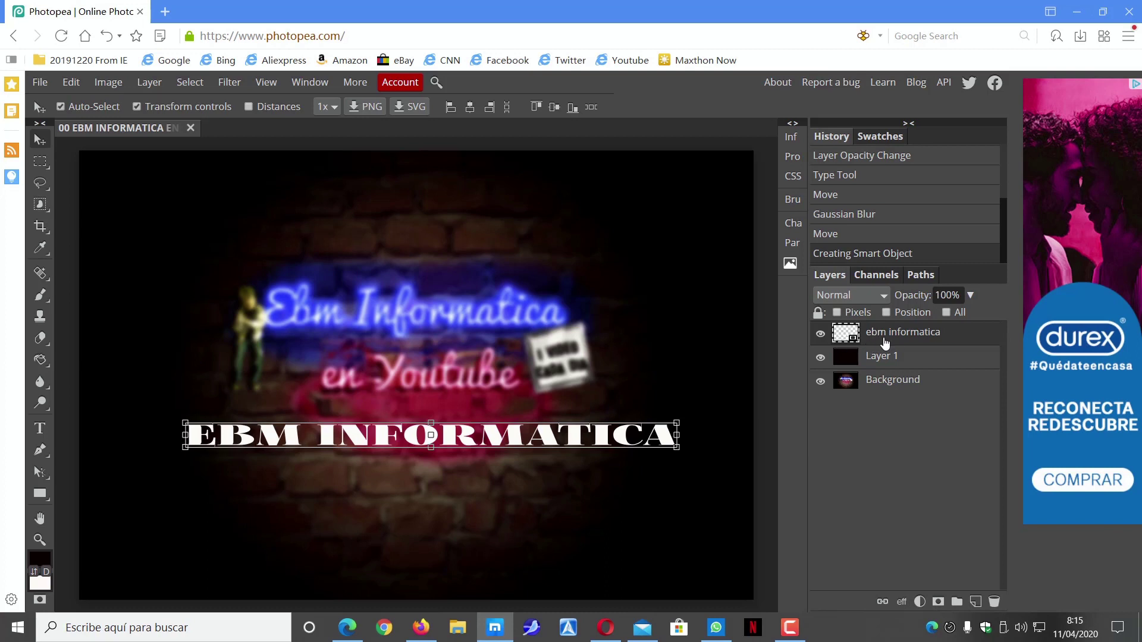
- Add a drop shadow (57% opacity, 27 px distance, 13 px size) to the EBM INFORMATICA text layer
left_click(901, 602)
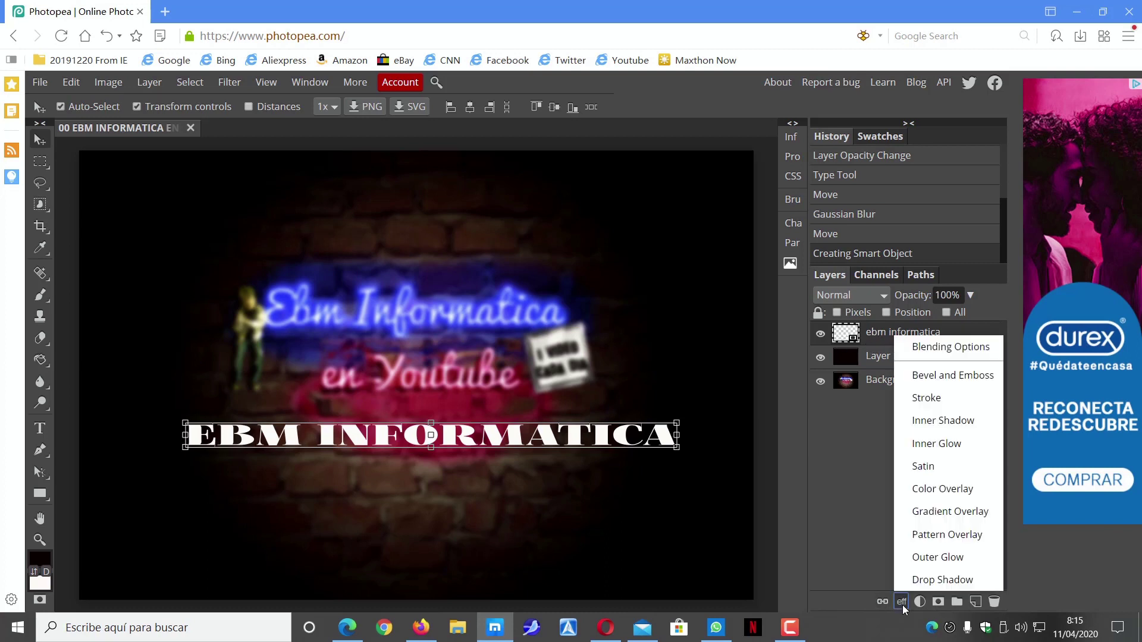
left_click(917, 581)
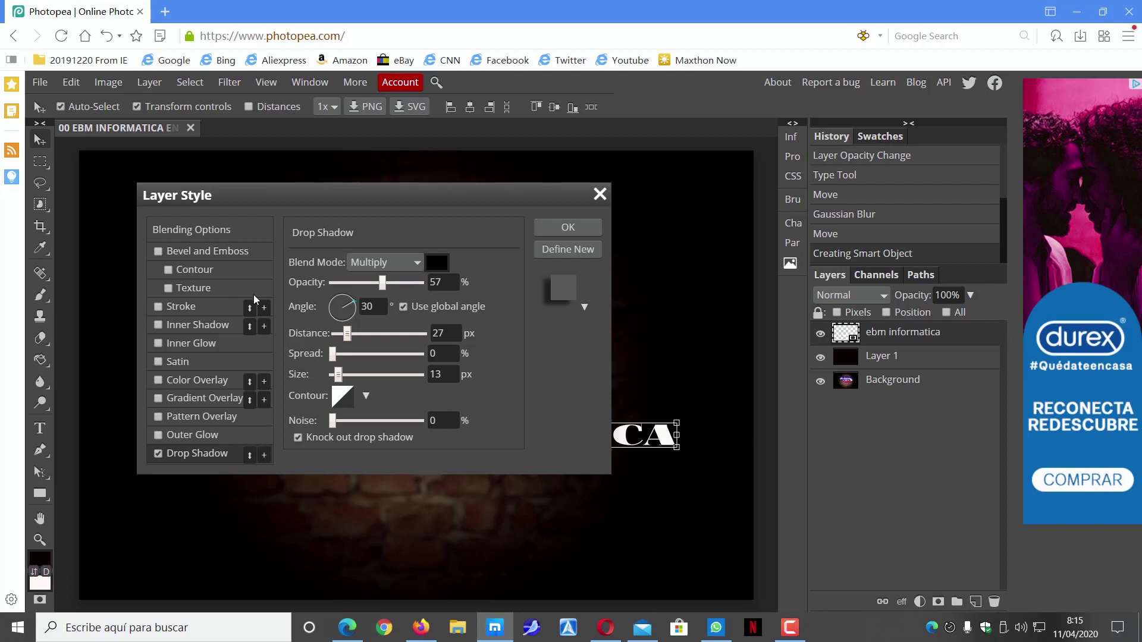
left_click(568, 226)
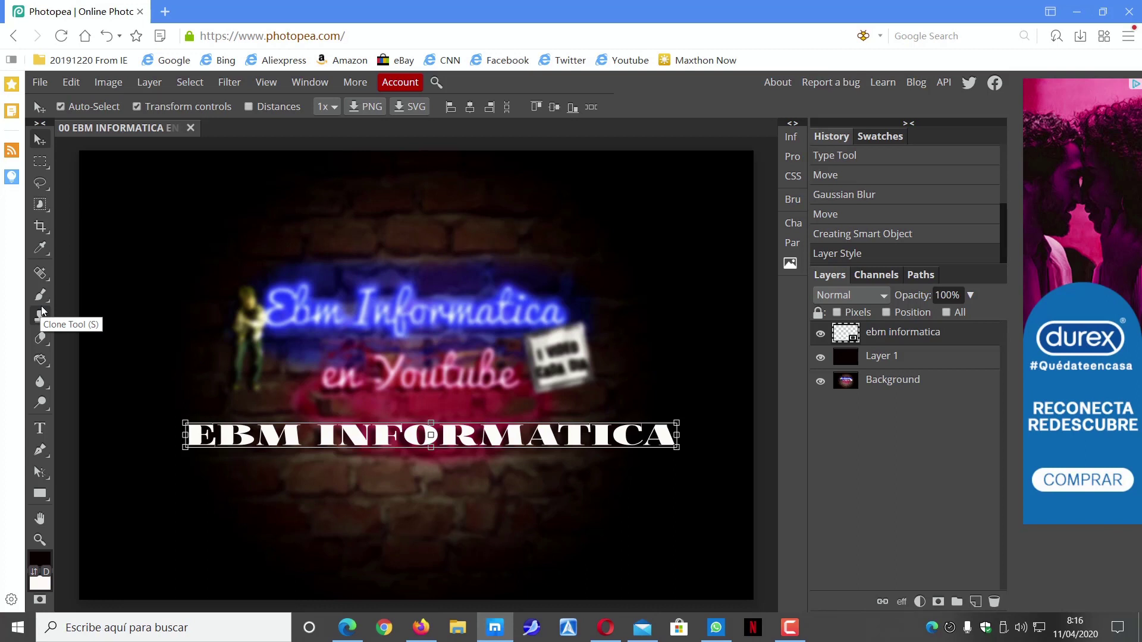
- Browse the Channels, Paths, Info and Properties panels
left_click(877, 275)
left_click(833, 278)
left_click(914, 278)
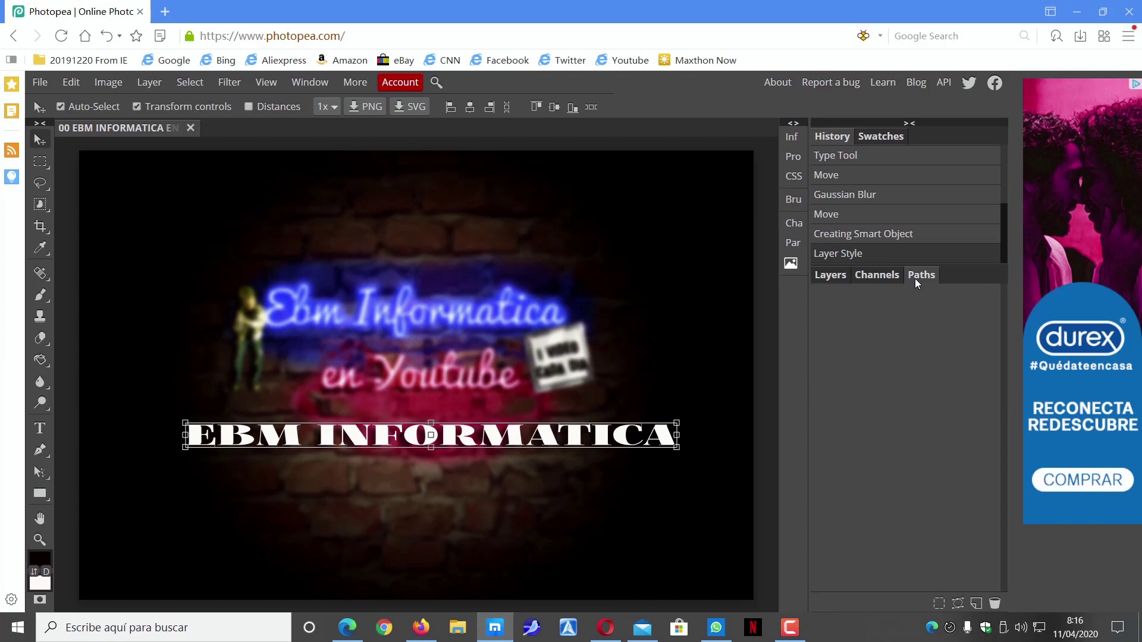
left_click(878, 276)
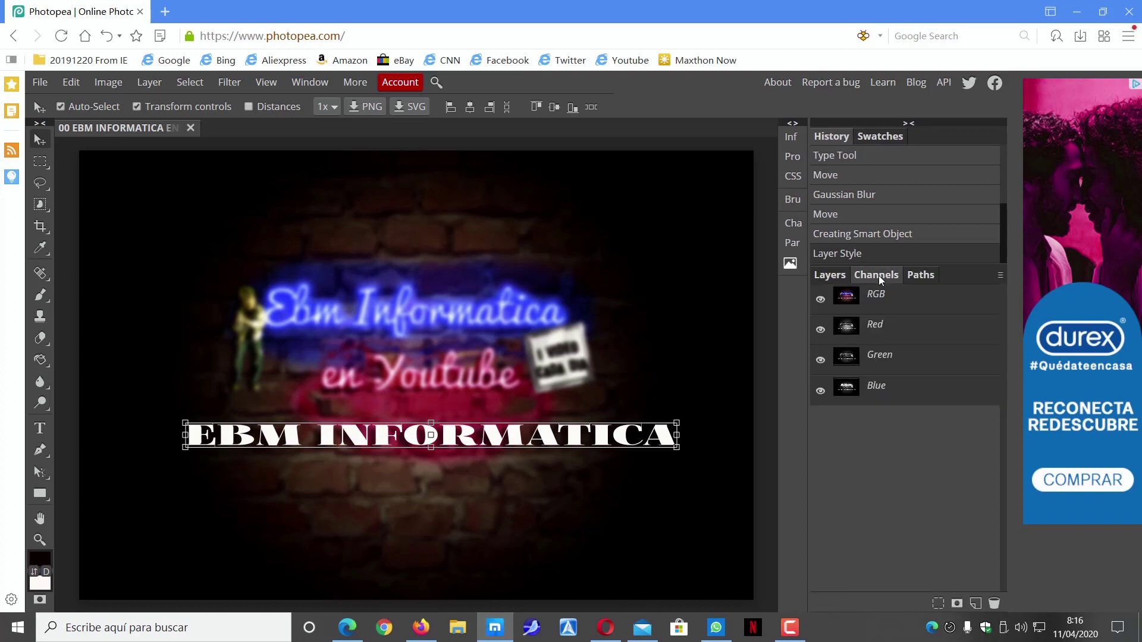
left_click(794, 140)
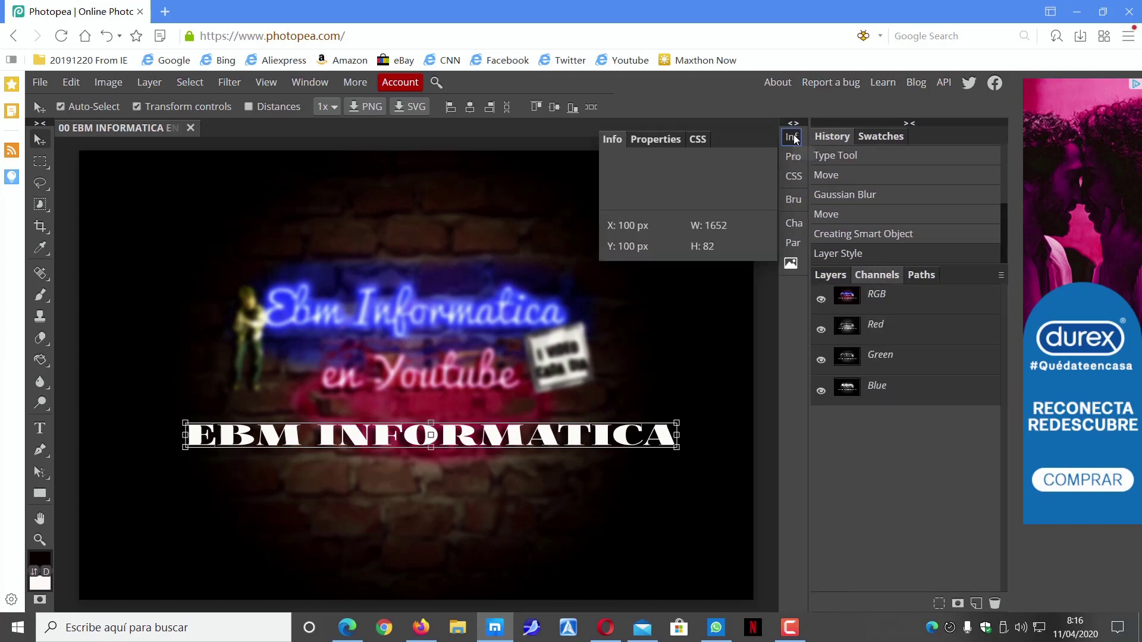
left_click(794, 138)
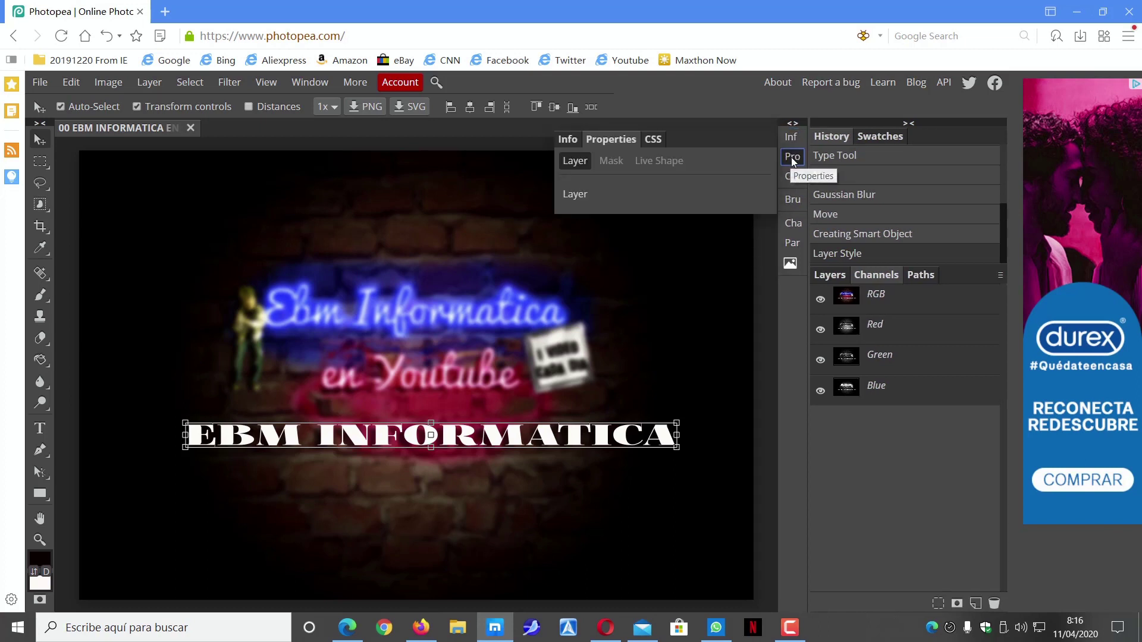
left_click(791, 157)
- Check the Brush and Character panels, then view the Account plan comparison
left_click(790, 179)
left_click(791, 179)
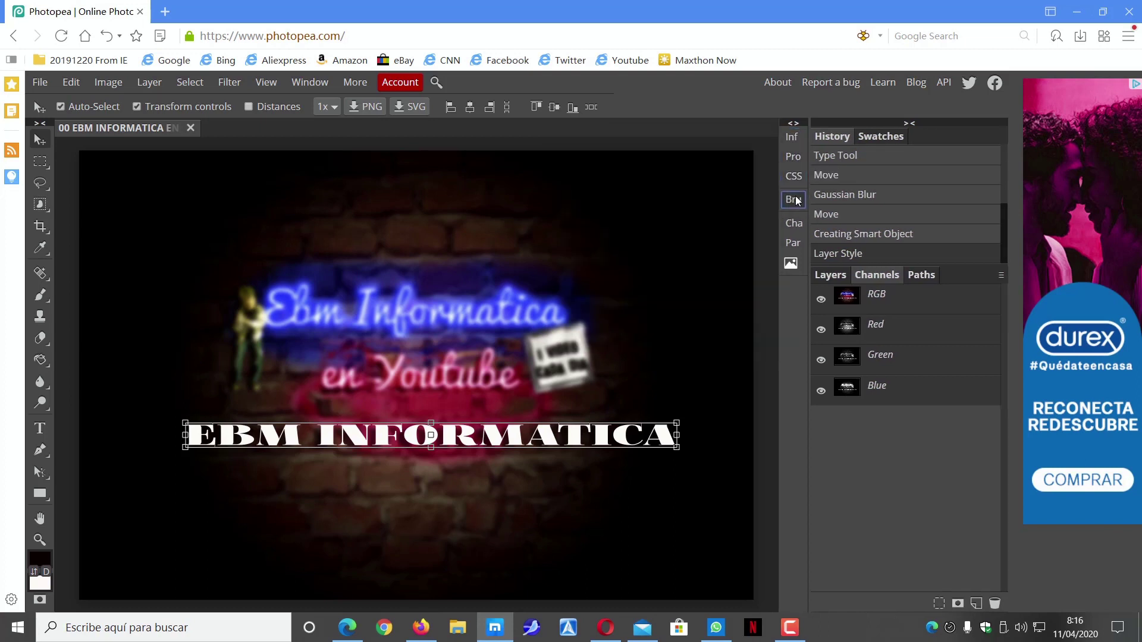
left_click(797, 200)
left_click(797, 199)
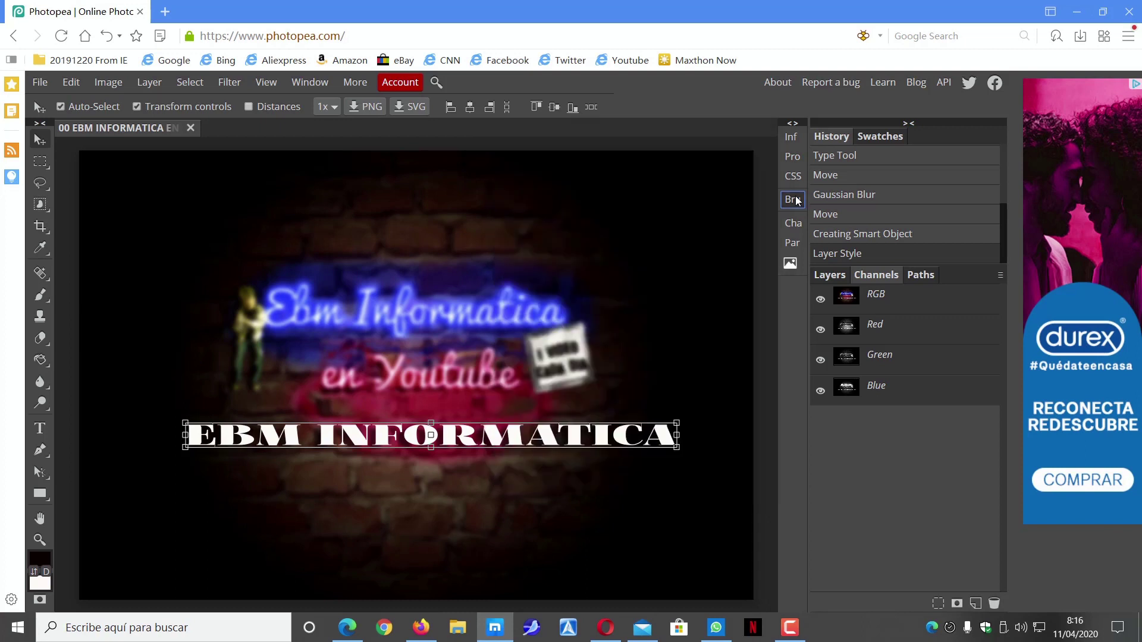
left_click(792, 224)
left_click(792, 225)
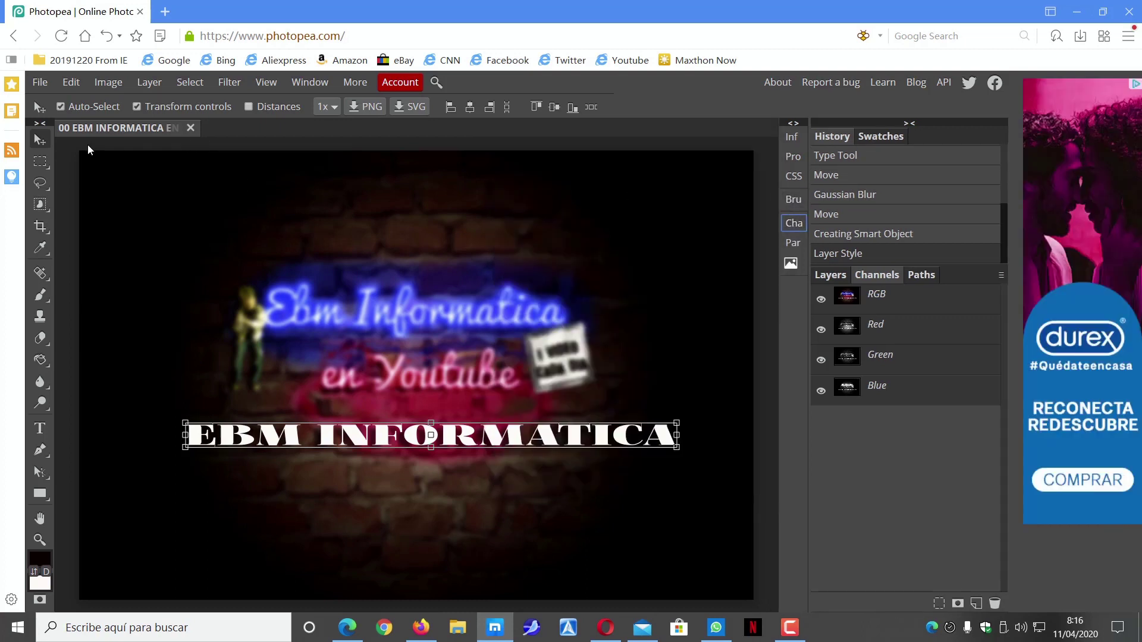
left_click(397, 83)
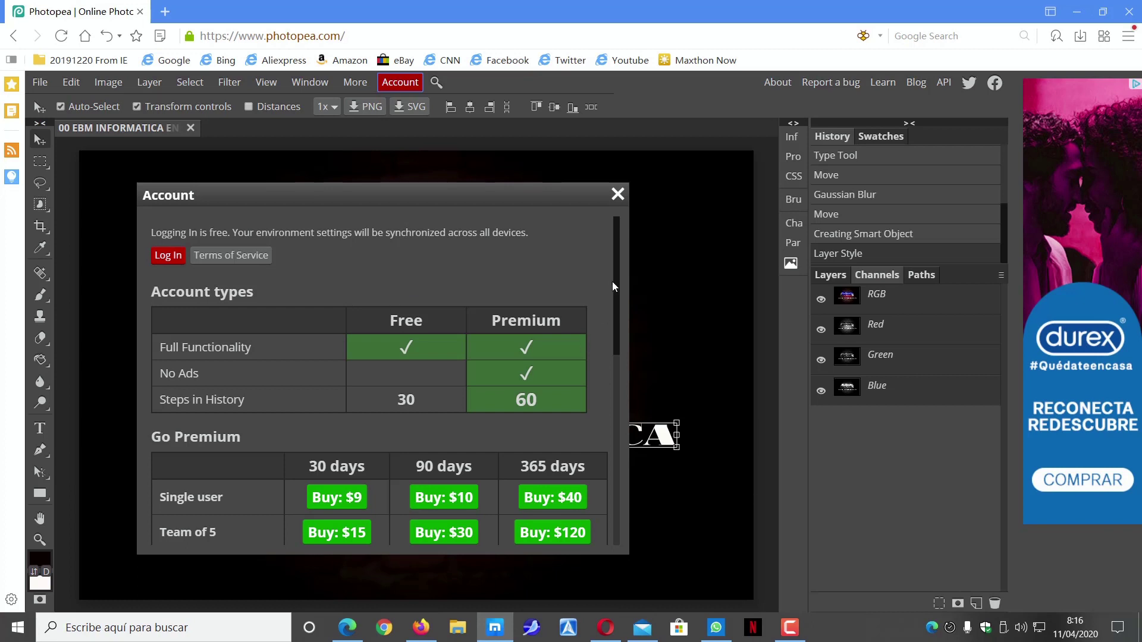
- Scroll through and close the Account dialog, then bring up the File menu's export formats
mouse_move(616, 287)
left_mouse_down()
mouse_move(609, 383)
mouse_move(612, 272)
left_mouse_up()
scroll(379, 333, "down", 1)
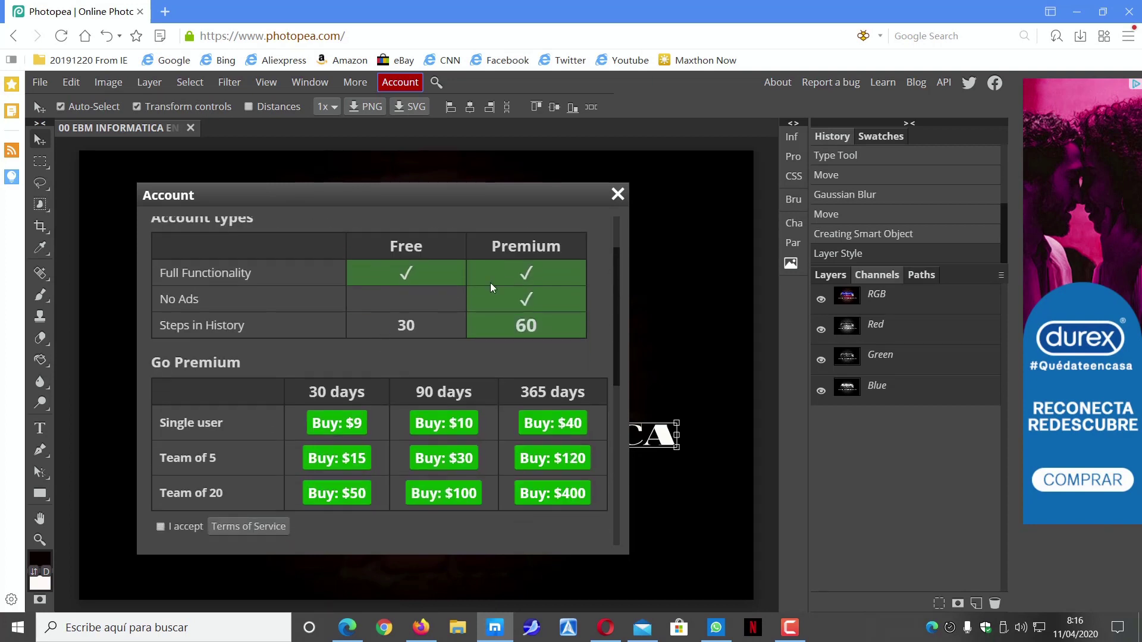
left_click(618, 194)
left_click(48, 84)
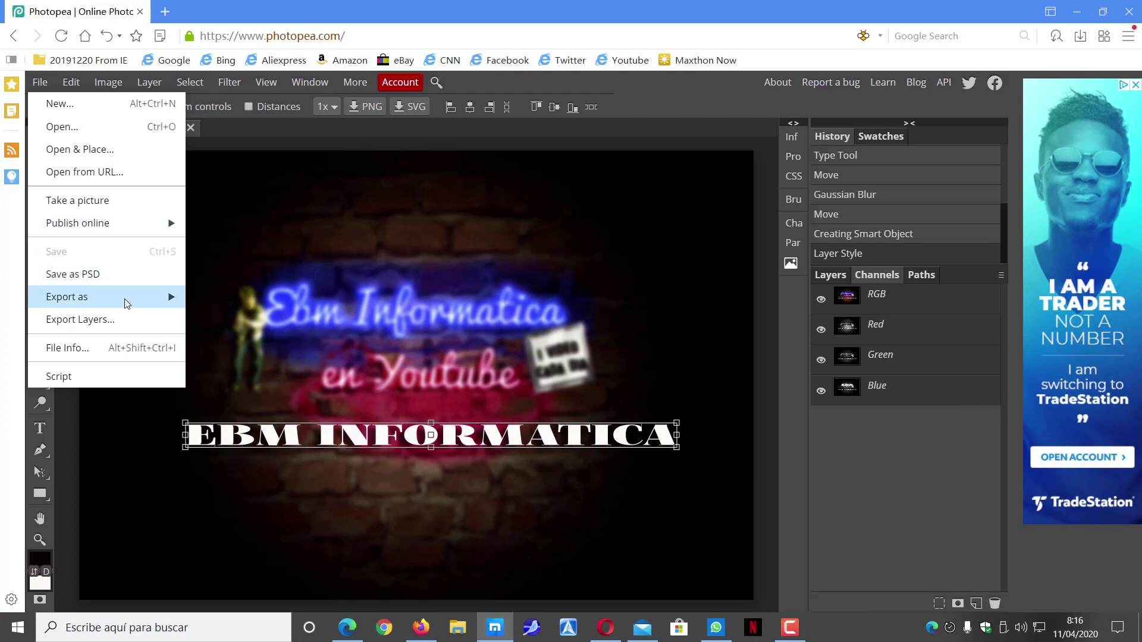
mouse_move(66, 296)
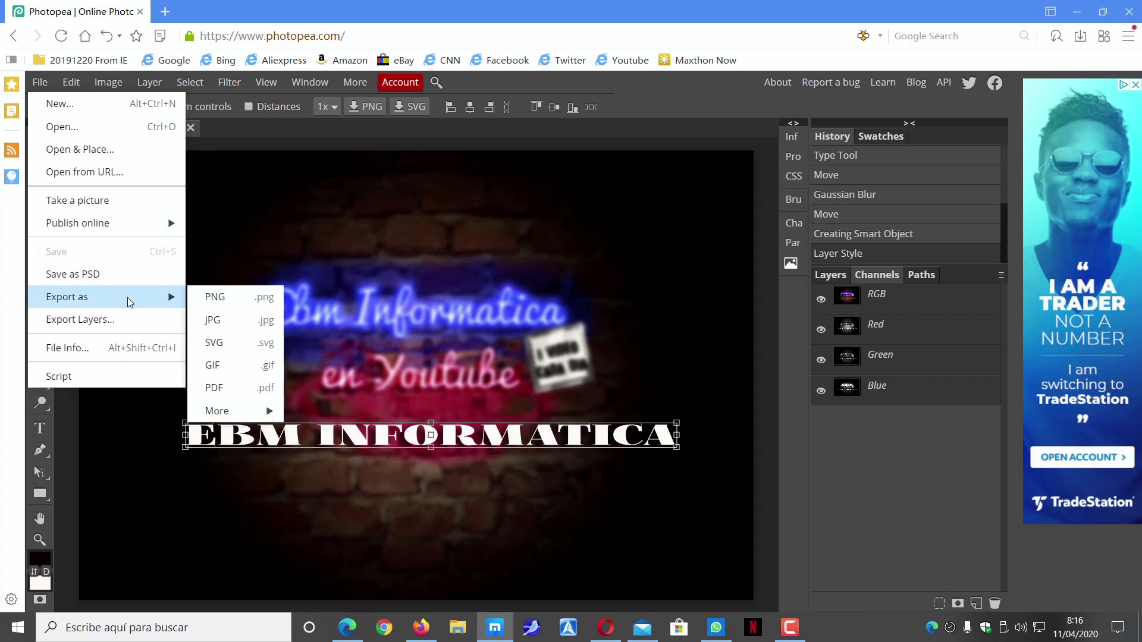
mouse_move(216, 411)
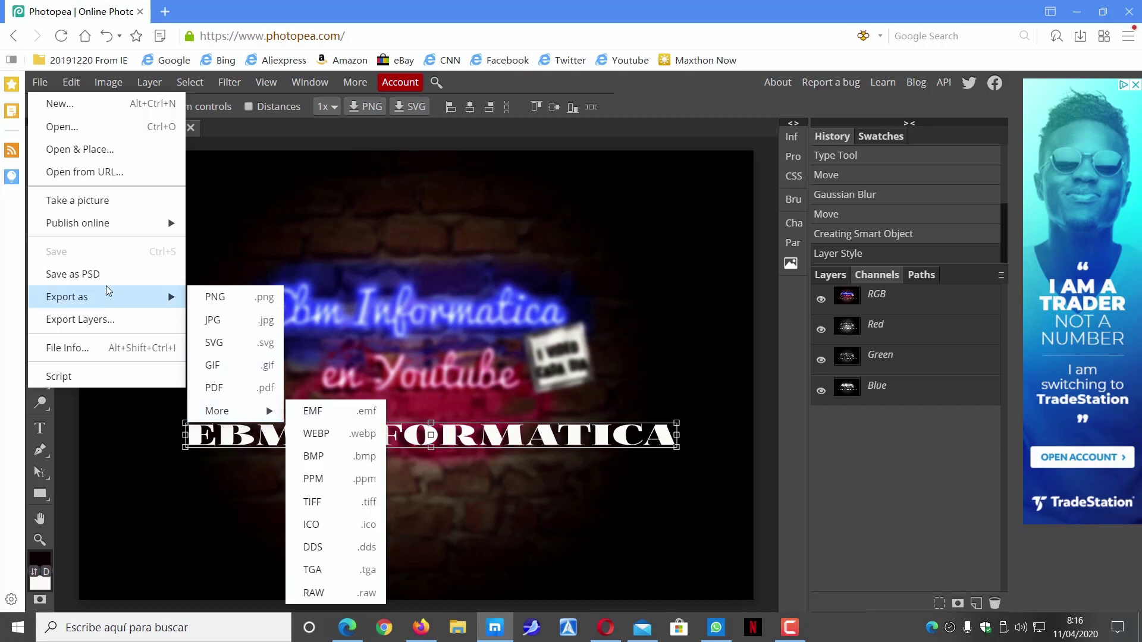
- Save the banner as 00 EBM INFORMATICA EN YOUTUBE.psd to the desktop
left_click(109, 275)
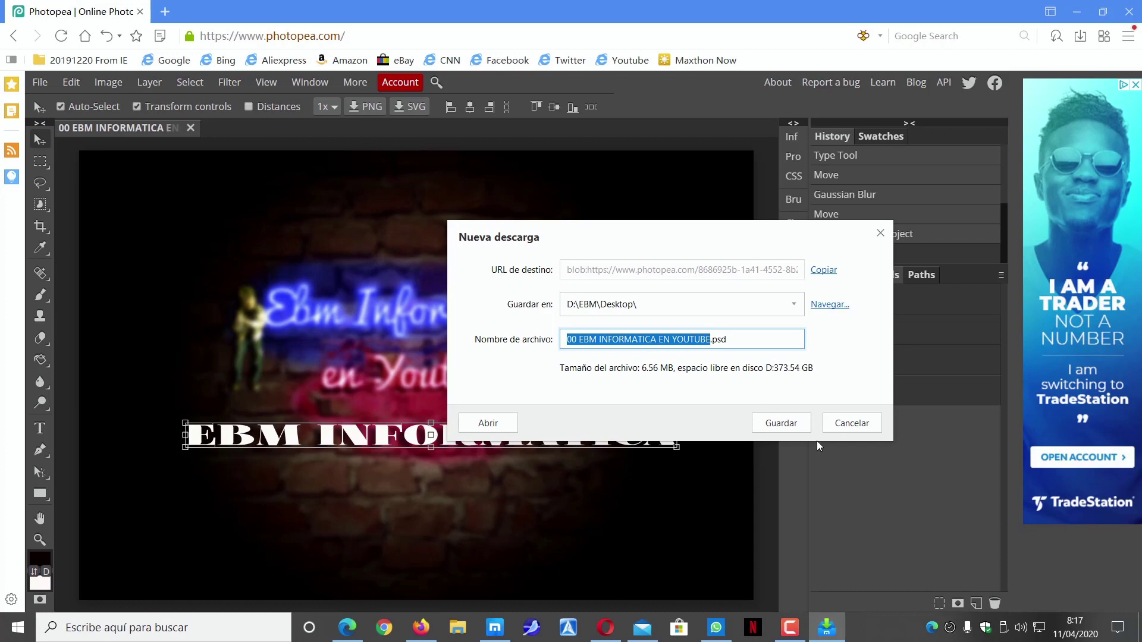
left_click(781, 423)
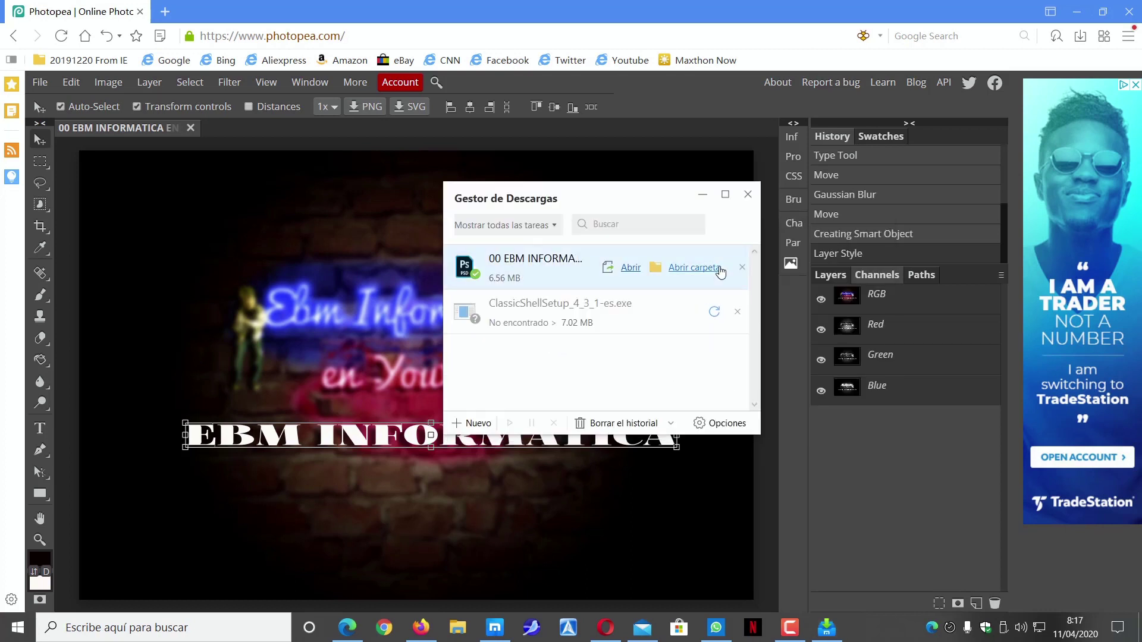
left_click(747, 195)
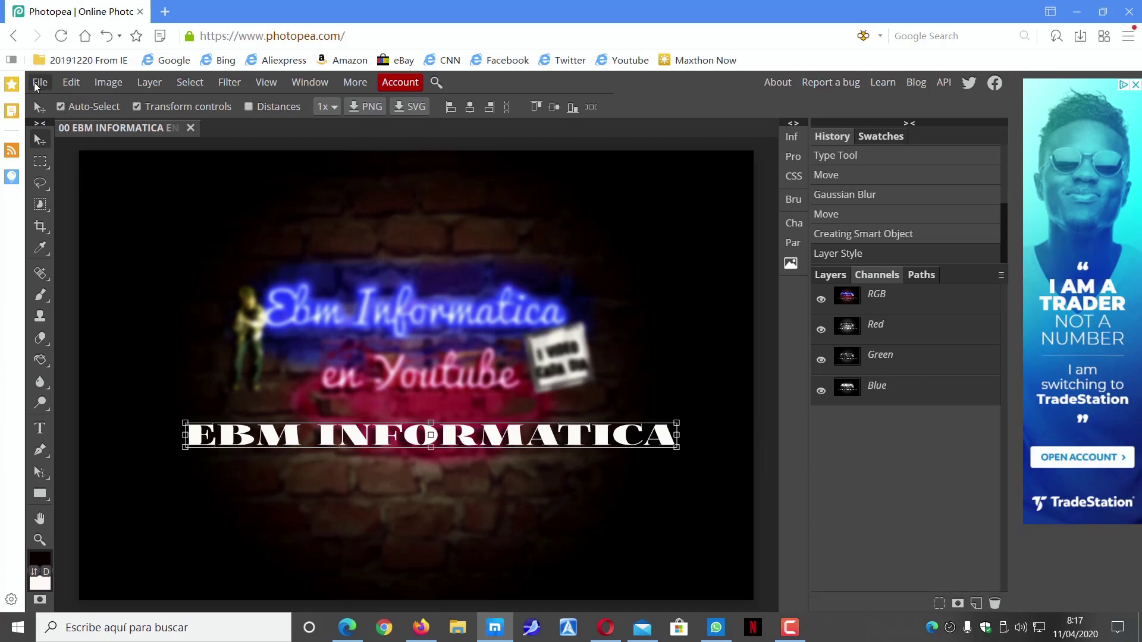
- Export the banner as a 100%-quality JPG, 00 EBM INFORMATICA EN YOUTUBE.jpg, to the desktop
left_click(40, 82)
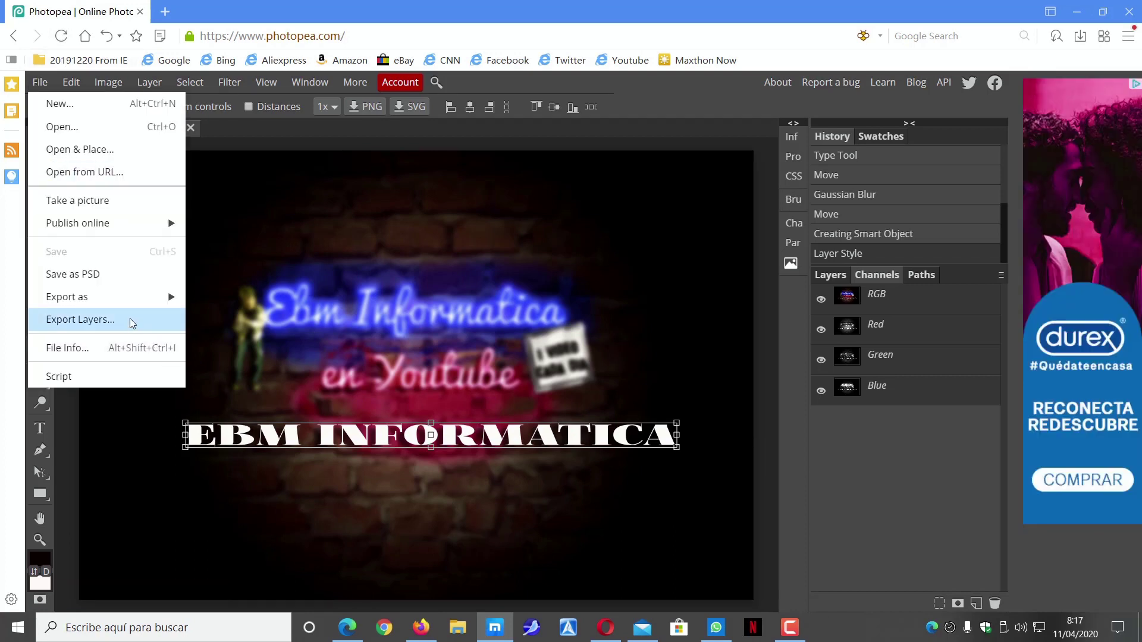
mouse_move(67, 296)
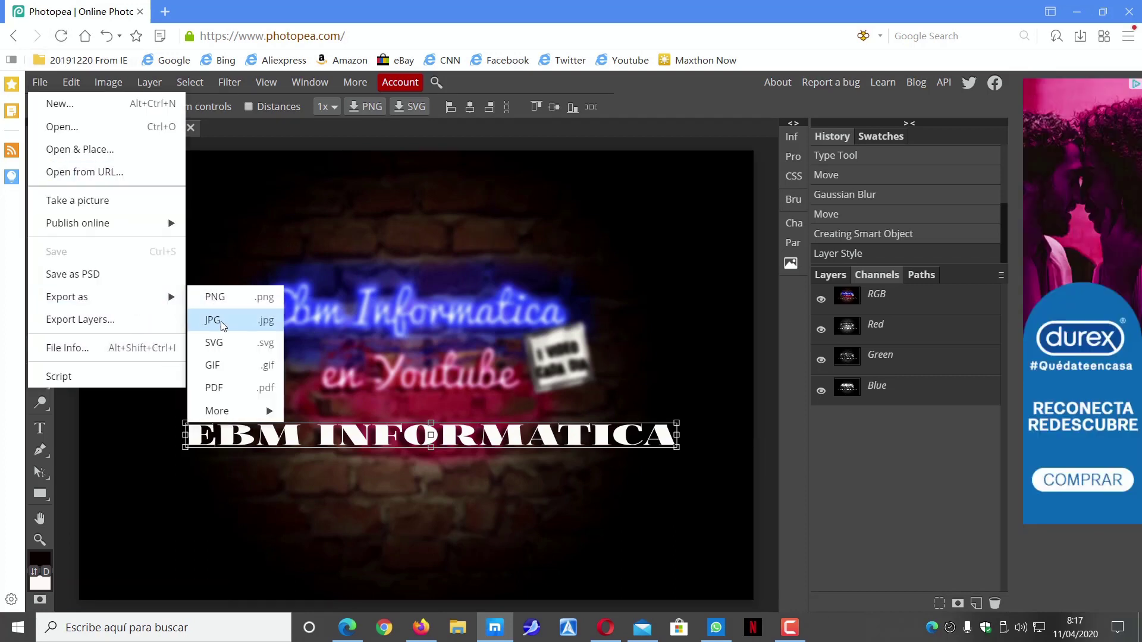
mouse_move(216, 410)
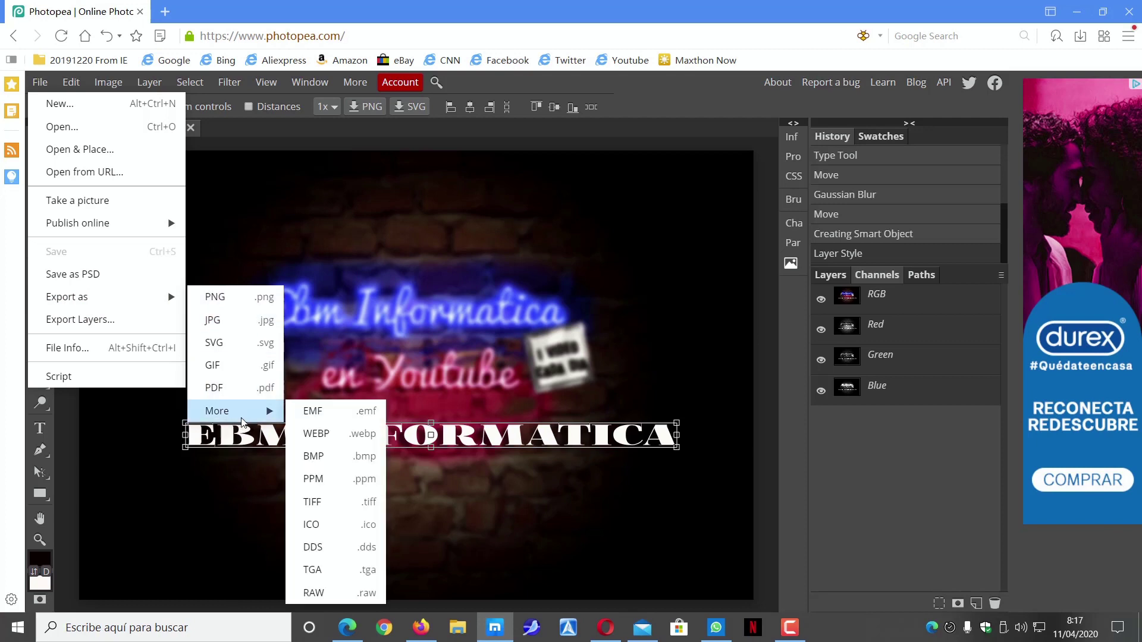
left_click(237, 320)
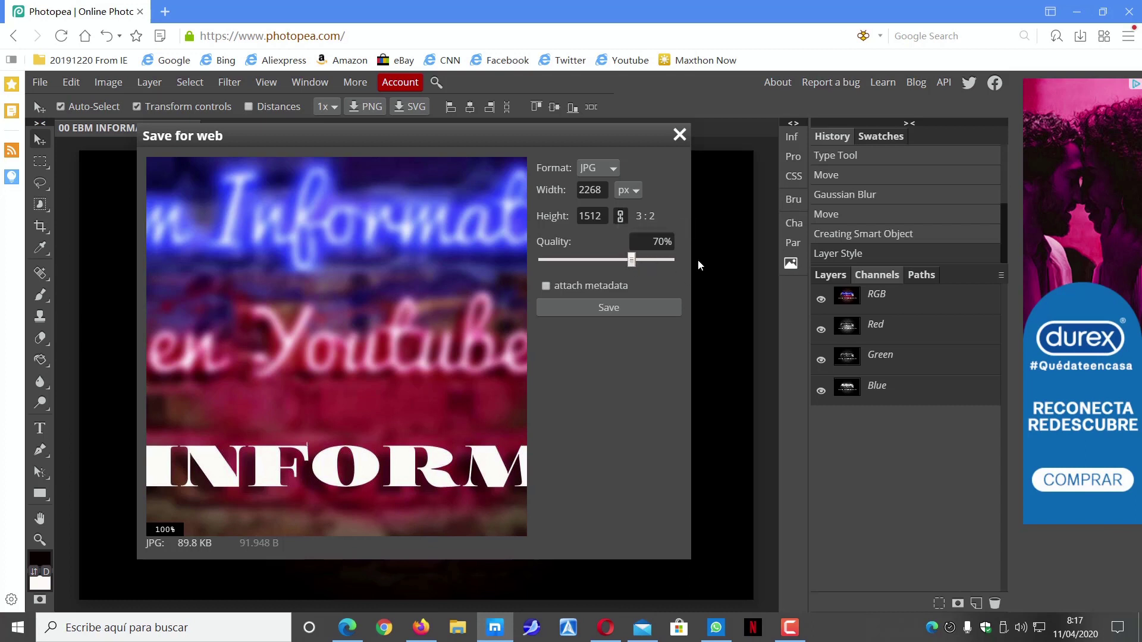
left_click_drag(631, 259, 672, 259)
left_click(634, 304)
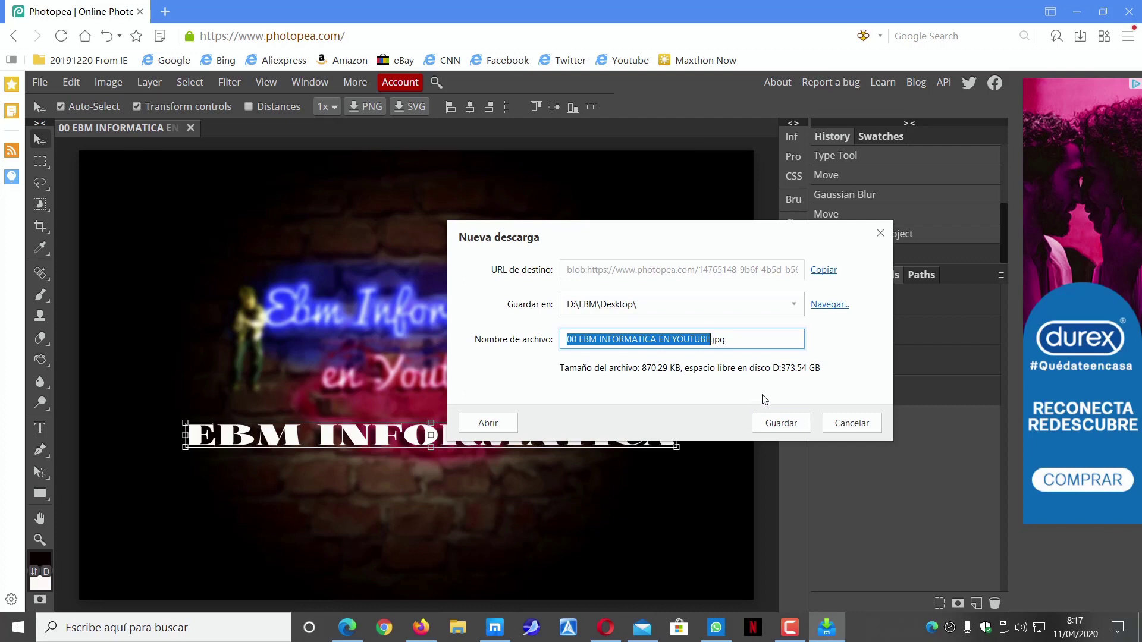
left_click(784, 423)
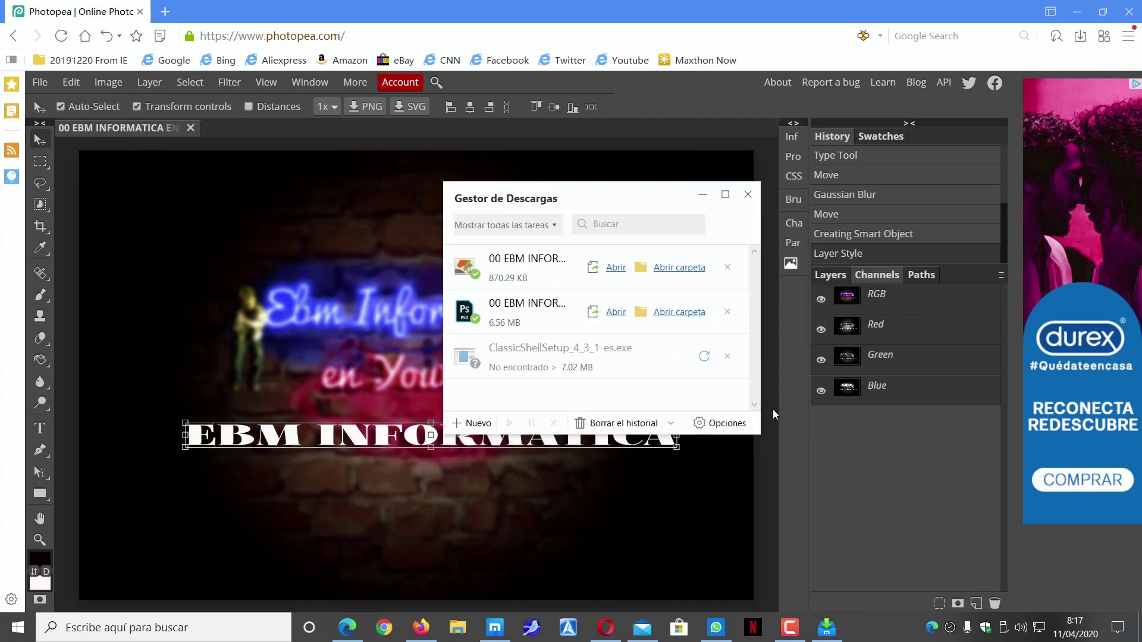
left_click(748, 195)
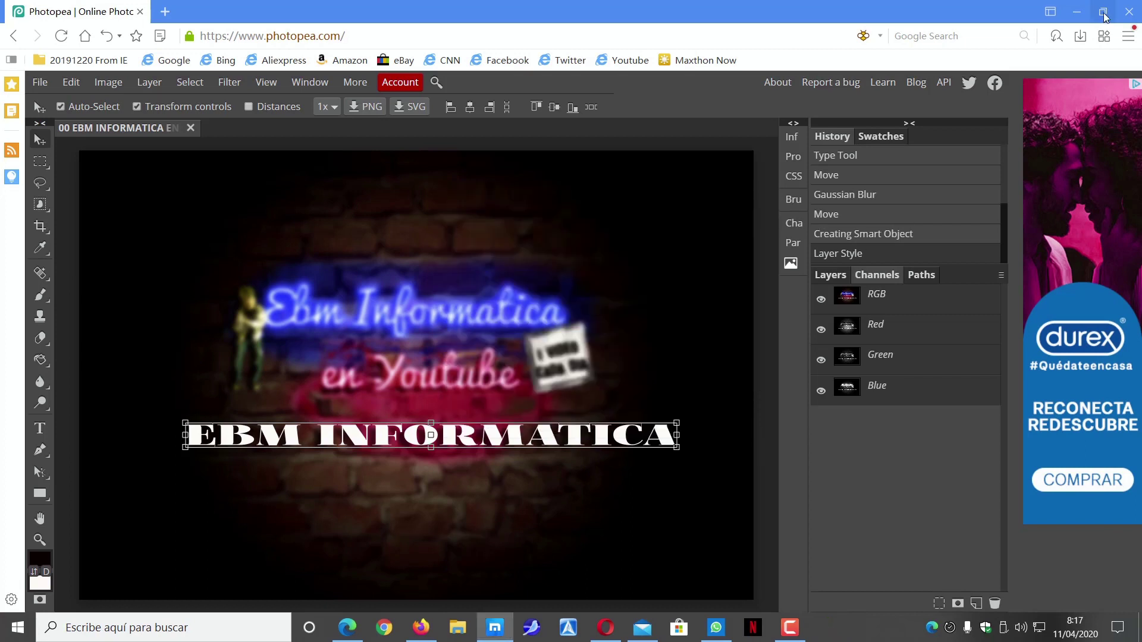
- Minimize the browser and open the Escritorio folder in File Explorer
left_click(1079, 17)
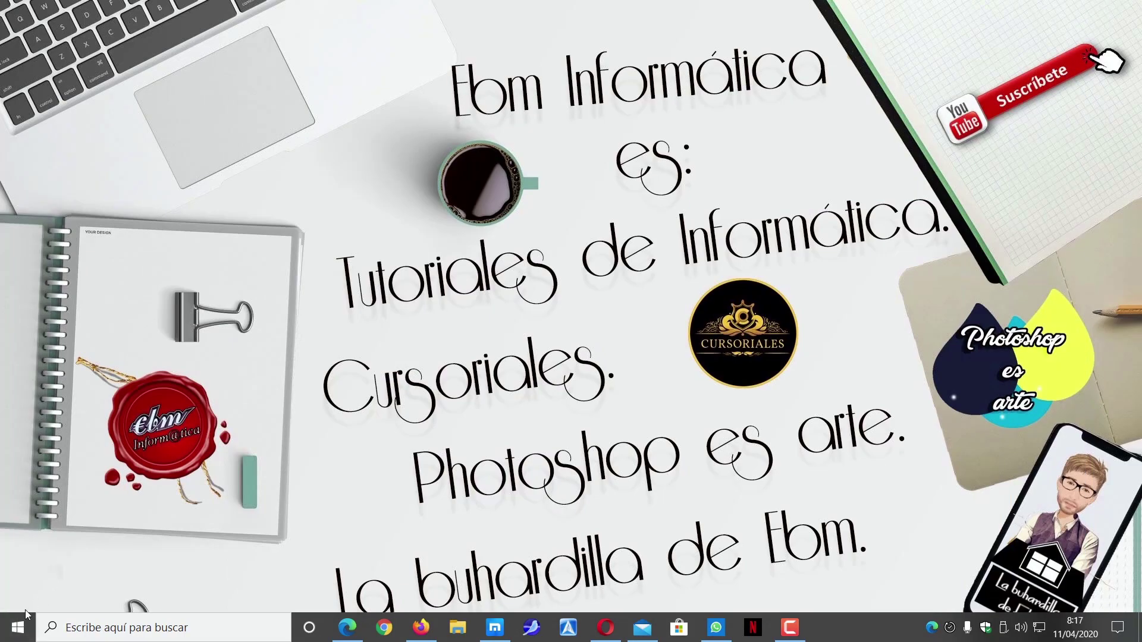
left_click(457, 627)
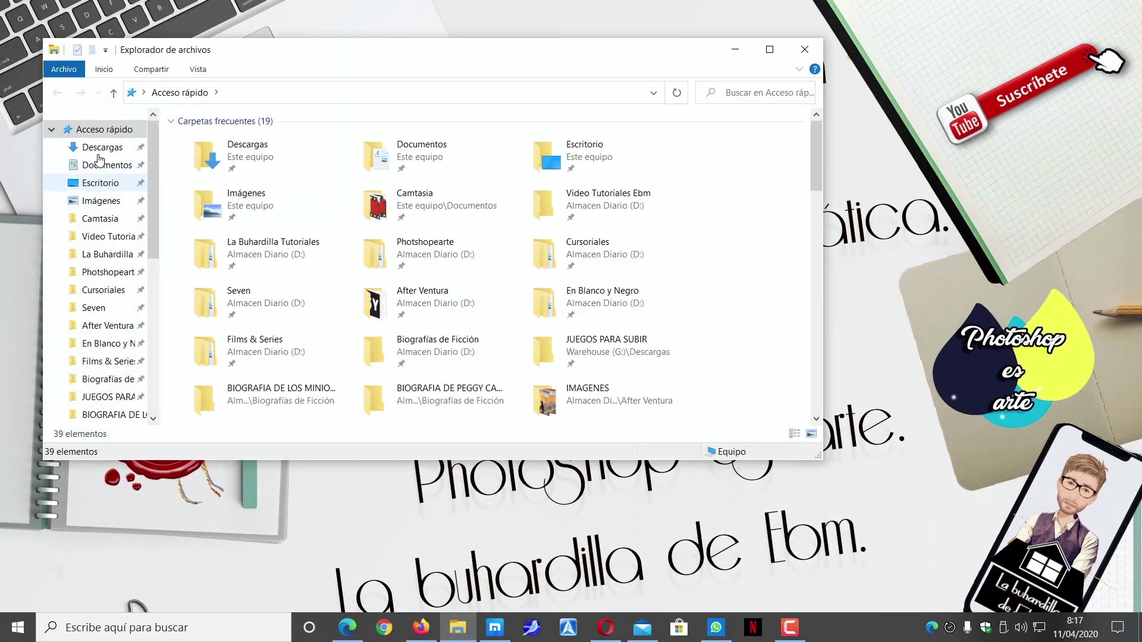
scroll(100, 179, "down", 1)
scroll(101, 249, "down", 2)
scroll(104, 321, "down", 1)
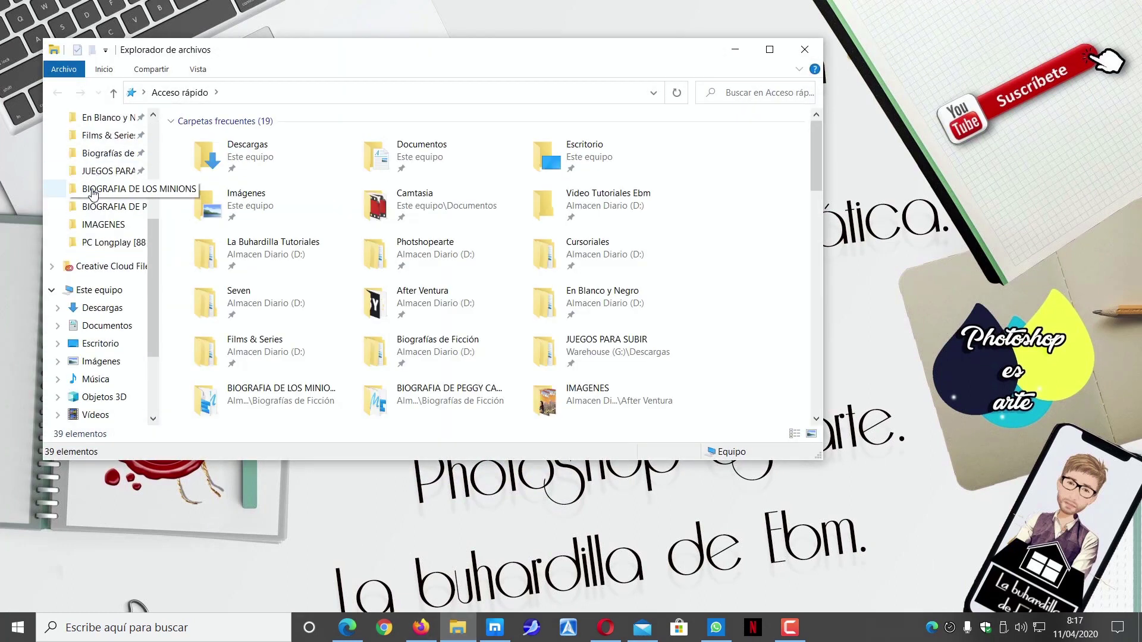
left_click(100, 344)
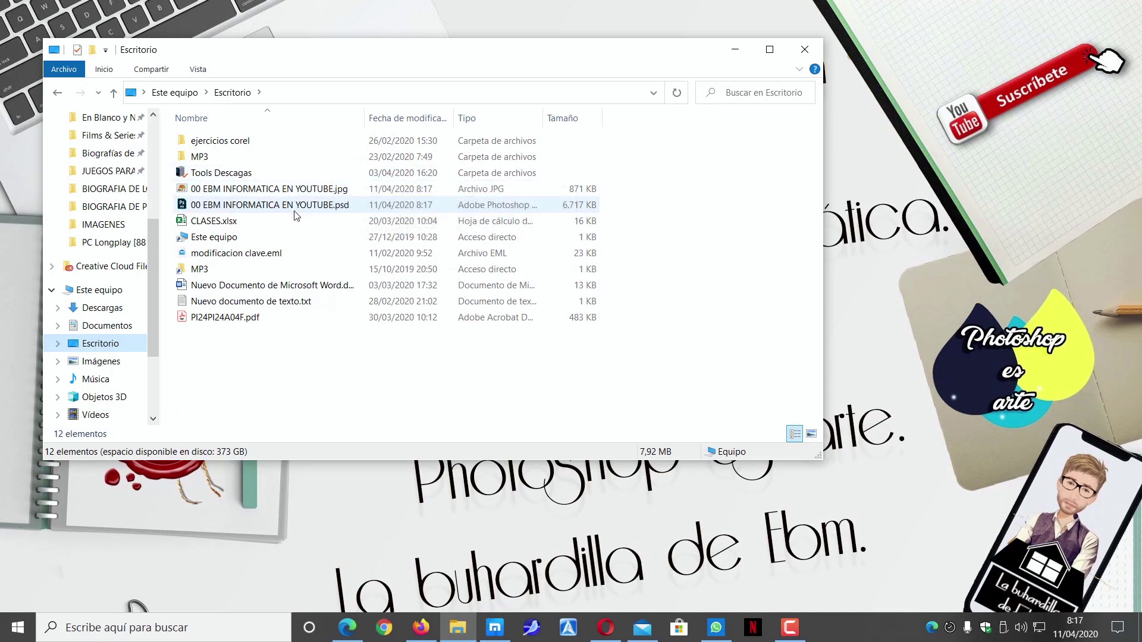
- Preview the exported EBM INFORMATICA JPG, then close the viewer
left_click(295, 208)
left_click(287, 189)
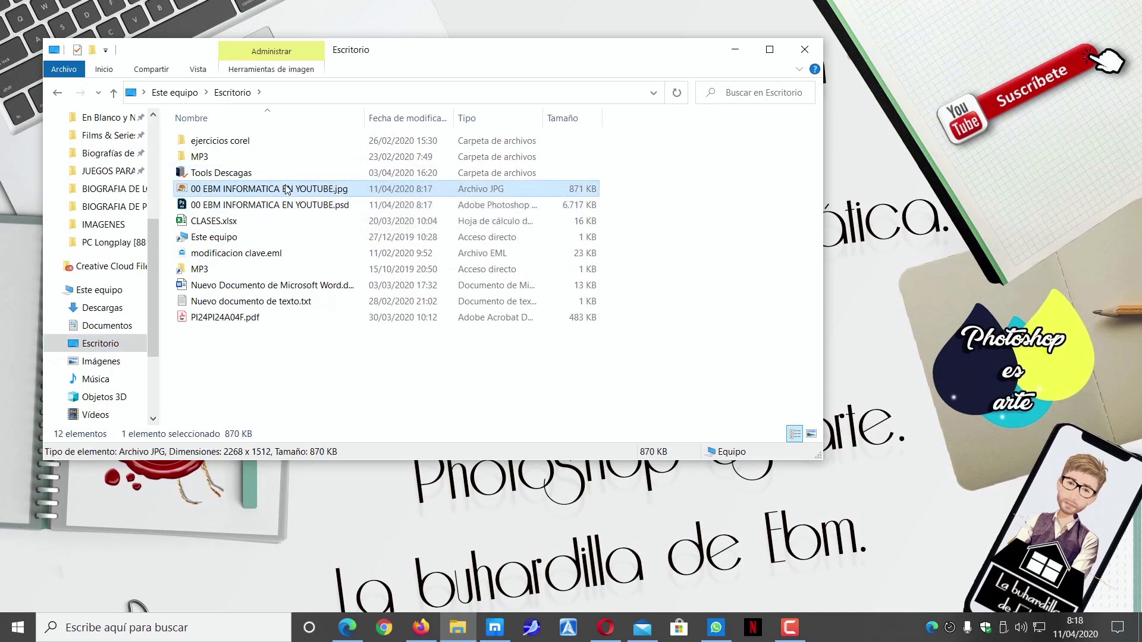
double_click(287, 189)
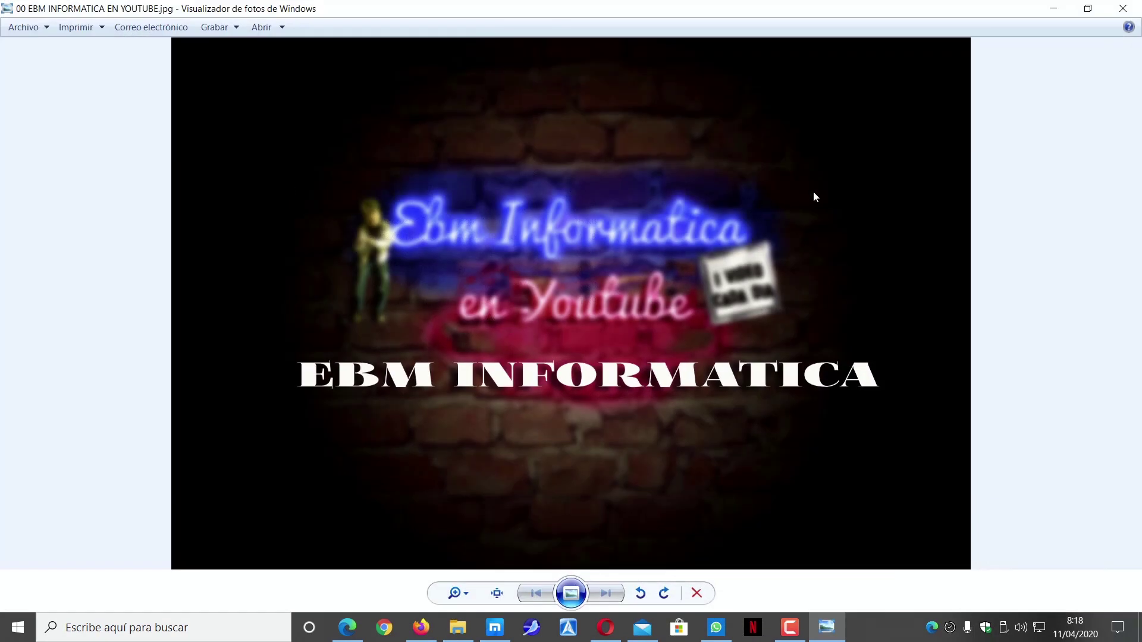
left_click(1122, 8)
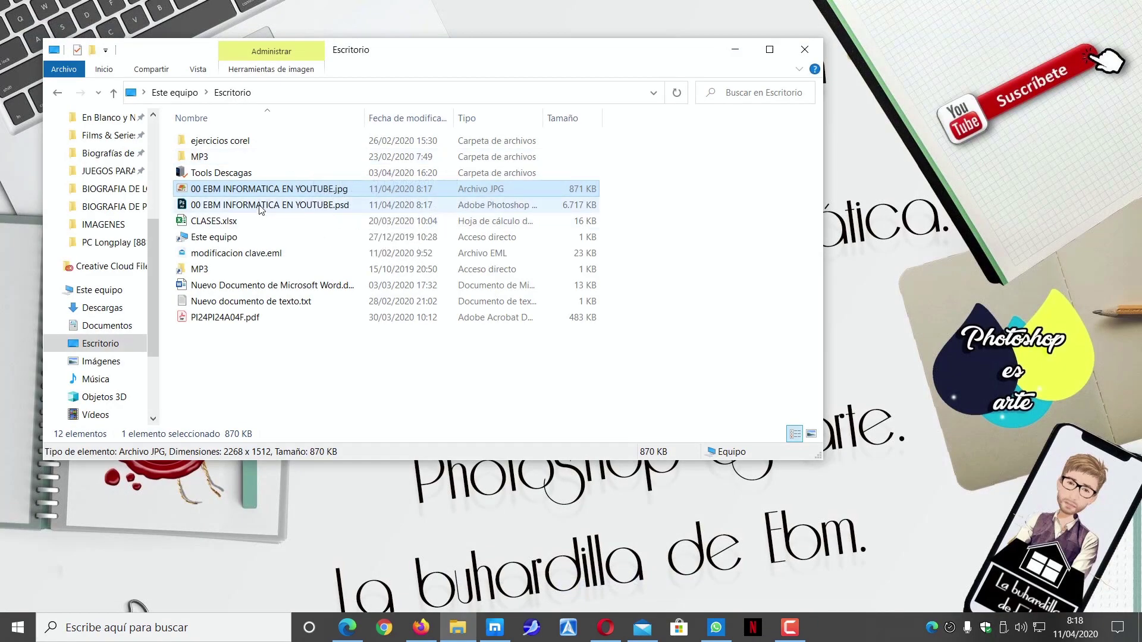
- Switch the Escritorio folder view to Iconos muy grandes to show the JPG thumbnail
left_click(197, 69)
left_click(229, 88)
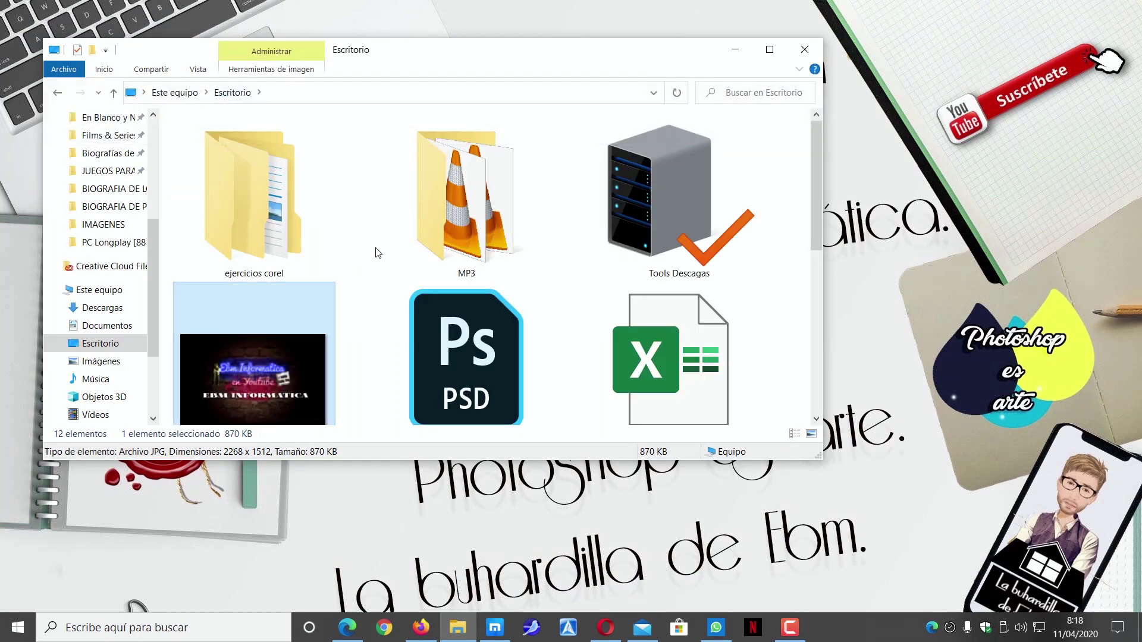
scroll(378, 252, "down", 3)
mouse_move(466, 357)
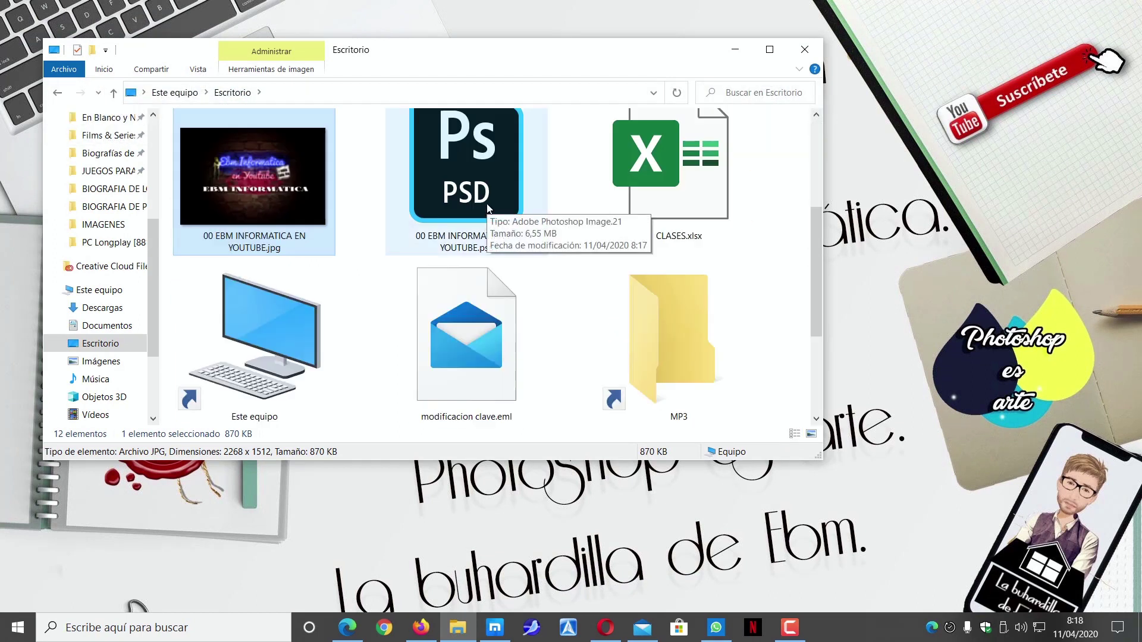